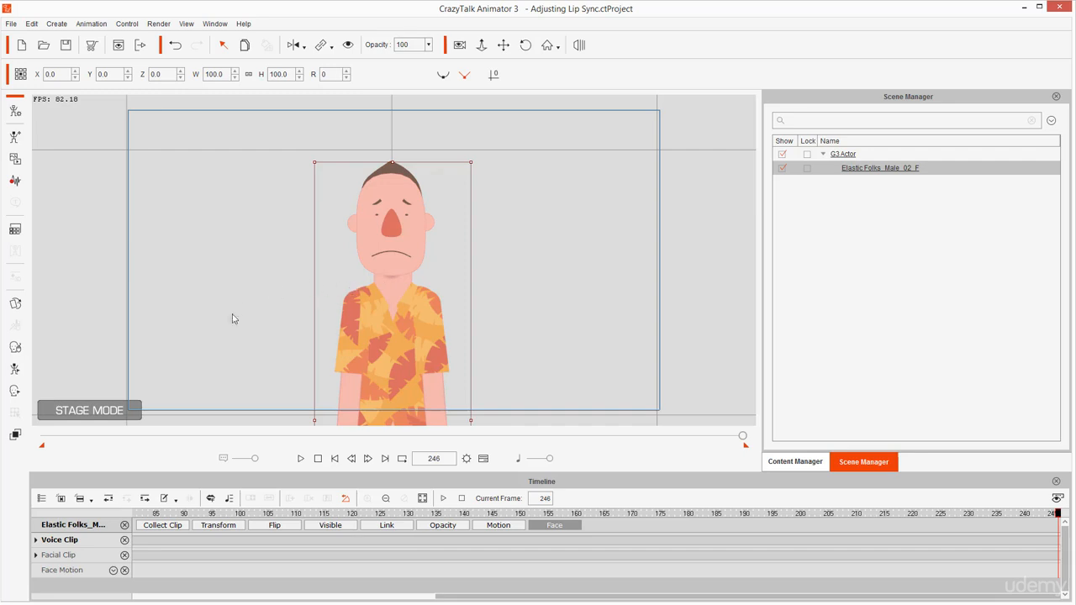
Select the character's voice clip and show its whole length on the timeline.
click(159, 543)
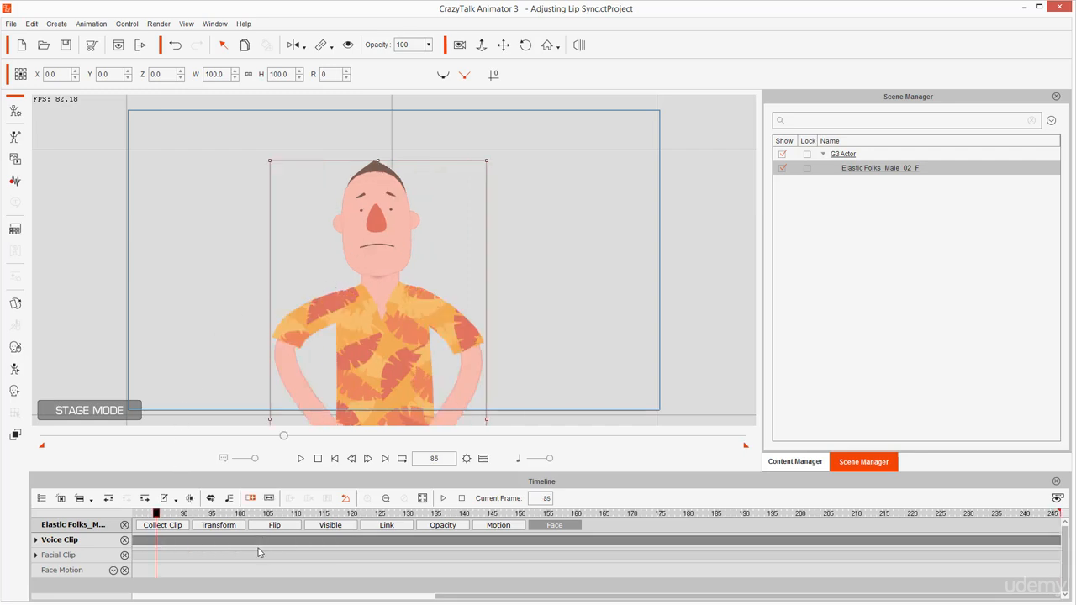
scroll(255, 551, down, 2)
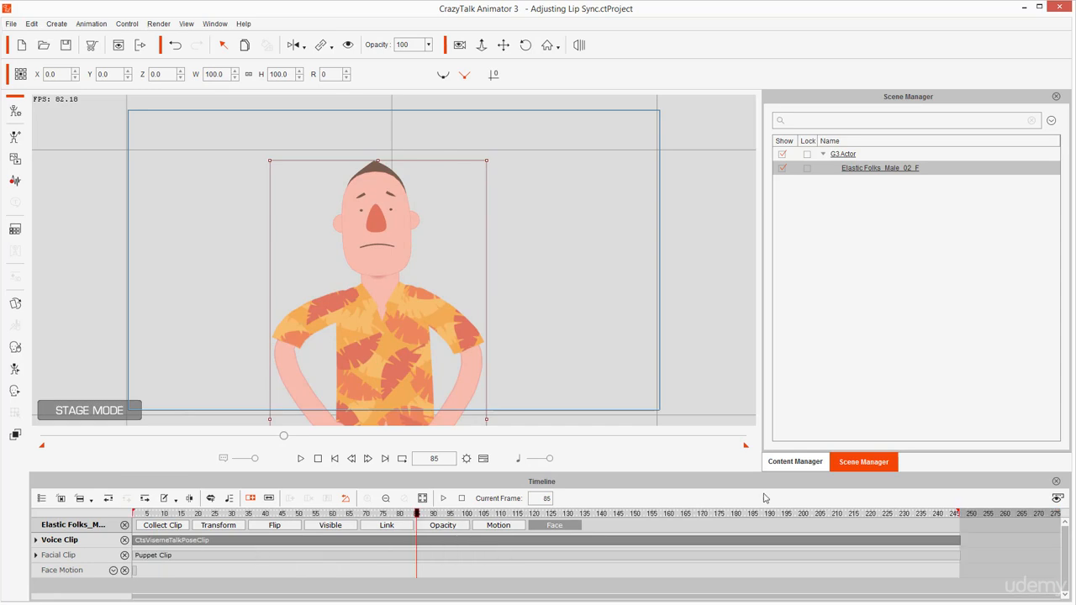
mouse_move(219, 526)
mouse_down()
mouse_move(124, 542)
mouse_move(120, 554)
mouse_move(122, 545)
mouse_move(191, 560)
mouse_move(220, 533)
mouse_up()
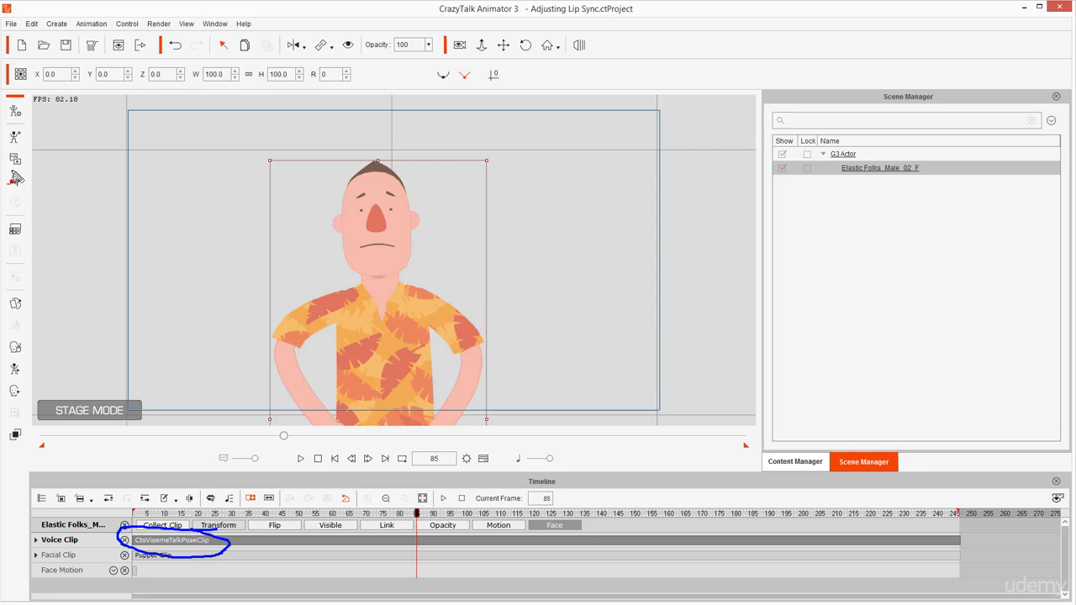
mouse_move(18, 173)
mouse_down()
mouse_move(5, 203)
mouse_move(13, 172)
mouse_up()
key(Escape)
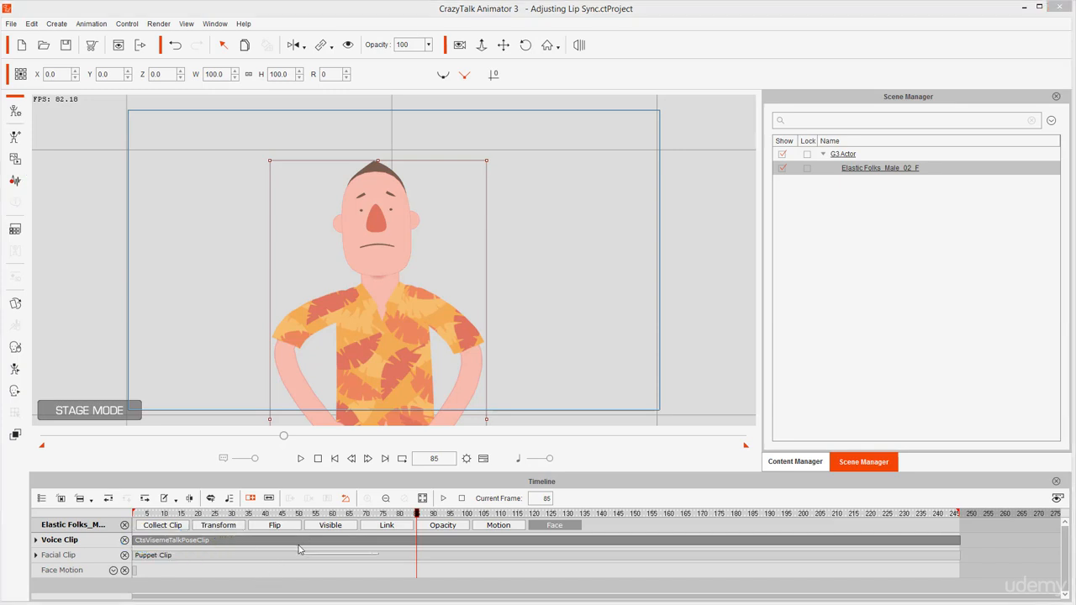
Play the animation from frame 9 to review the lip sync, and return to frame 9.
click(162, 514)
key(space)
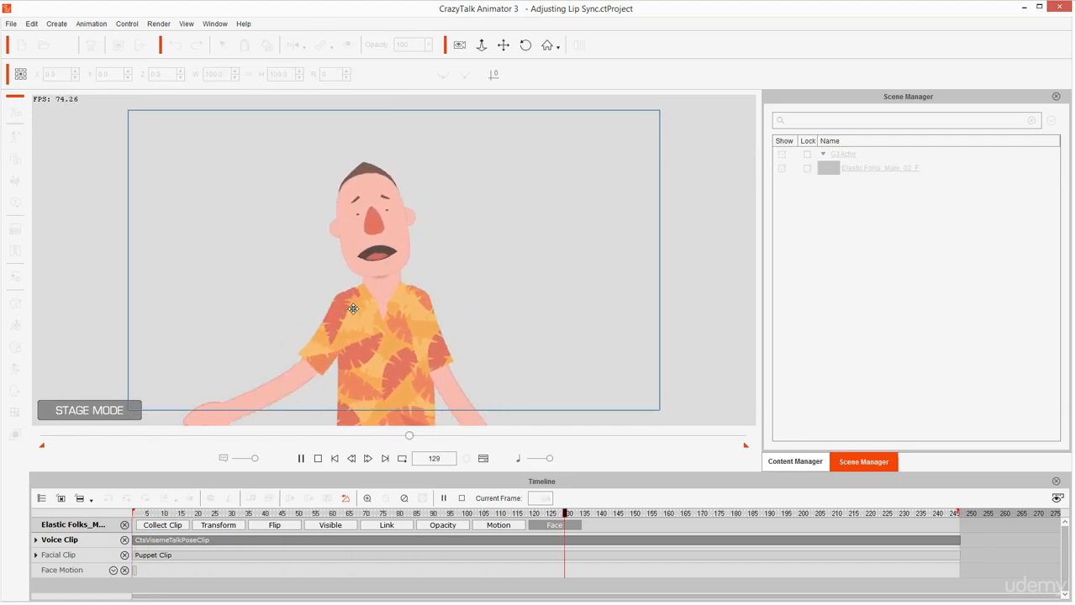
key(space)
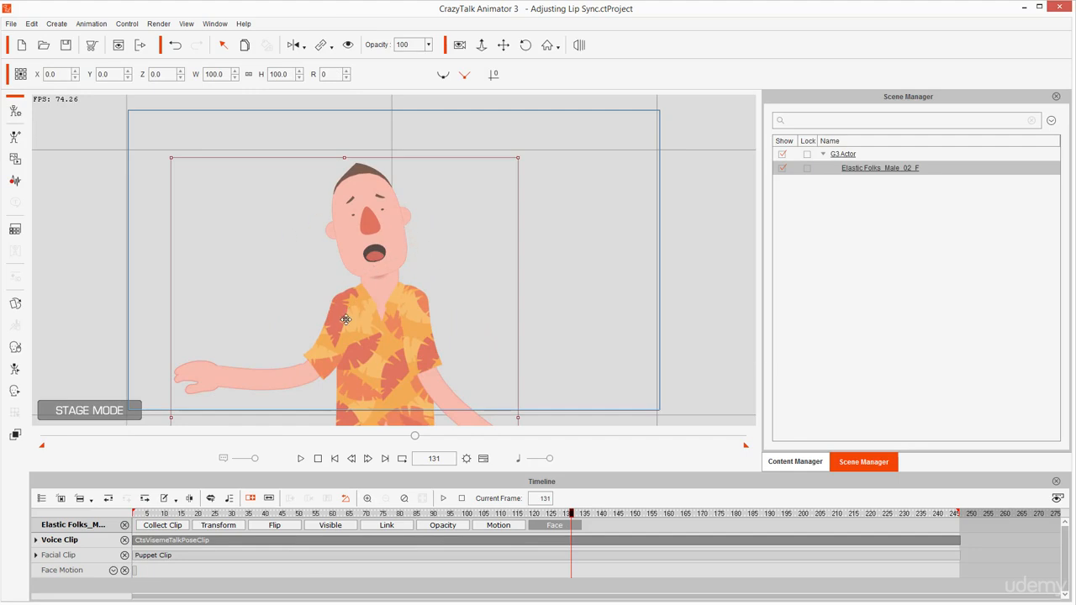
click(160, 513)
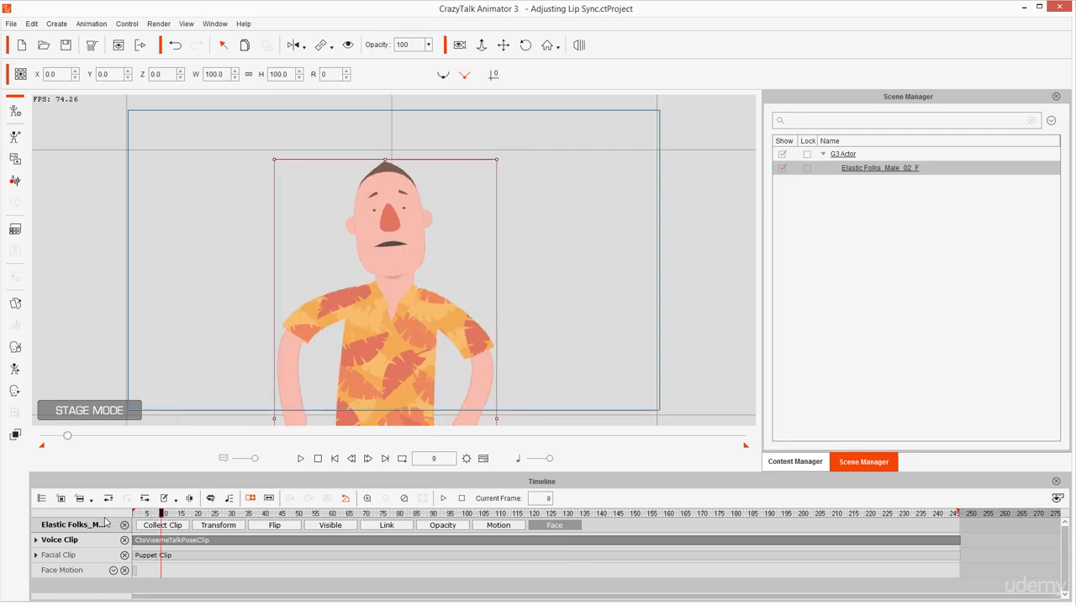
Expand the Voice Clip track to reveal its Voice waveform and Lips tracks.
mouse_move(93, 532)
mouse_down()
mouse_move(10, 548)
mouse_move(80, 558)
mouse_move(76, 531)
mouse_up()
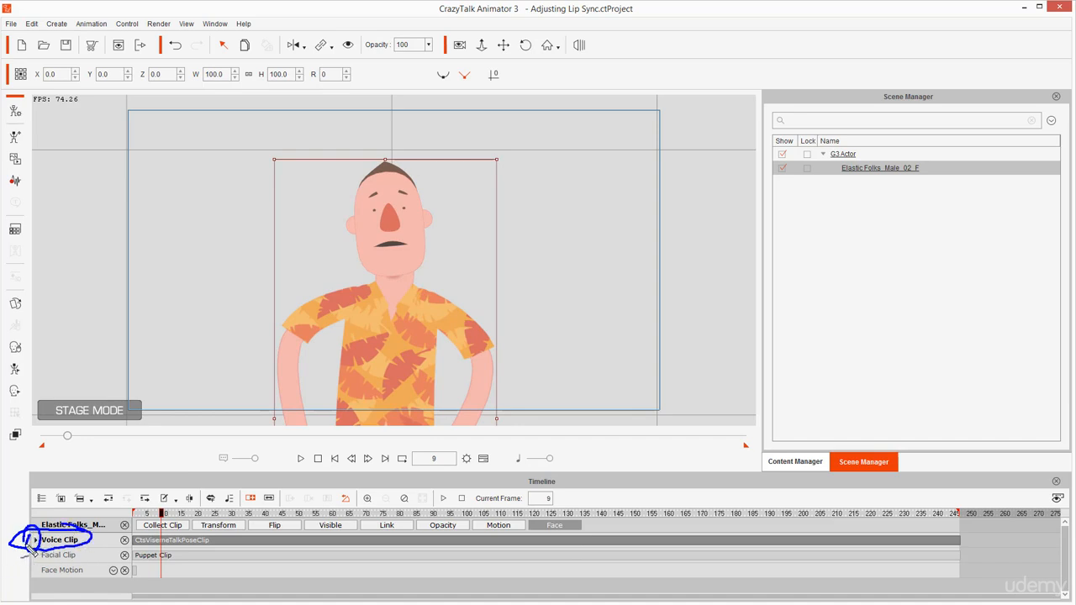
key(Escape)
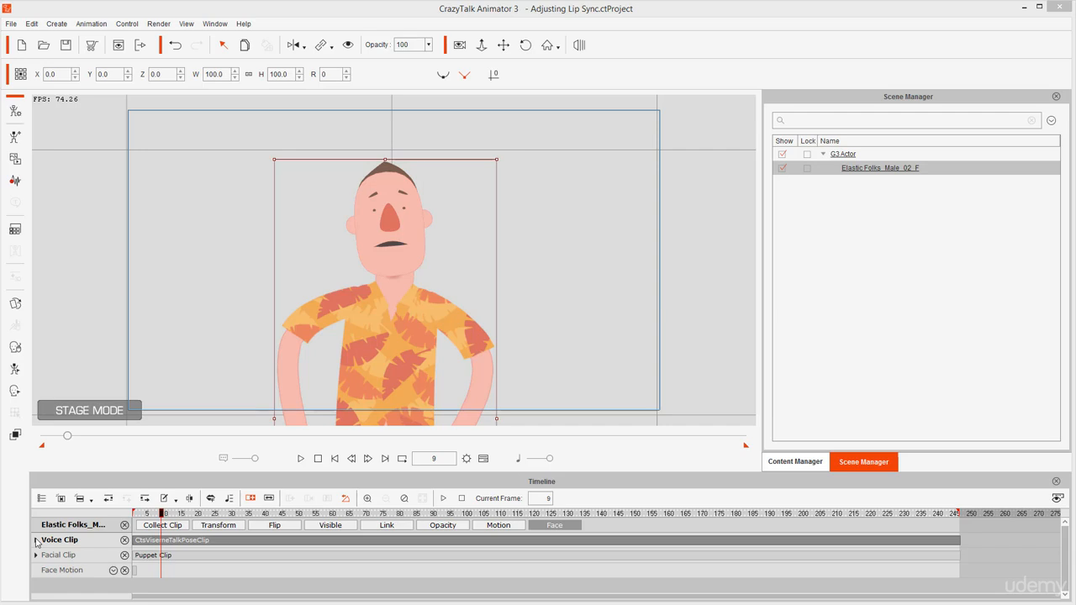
click(36, 541)
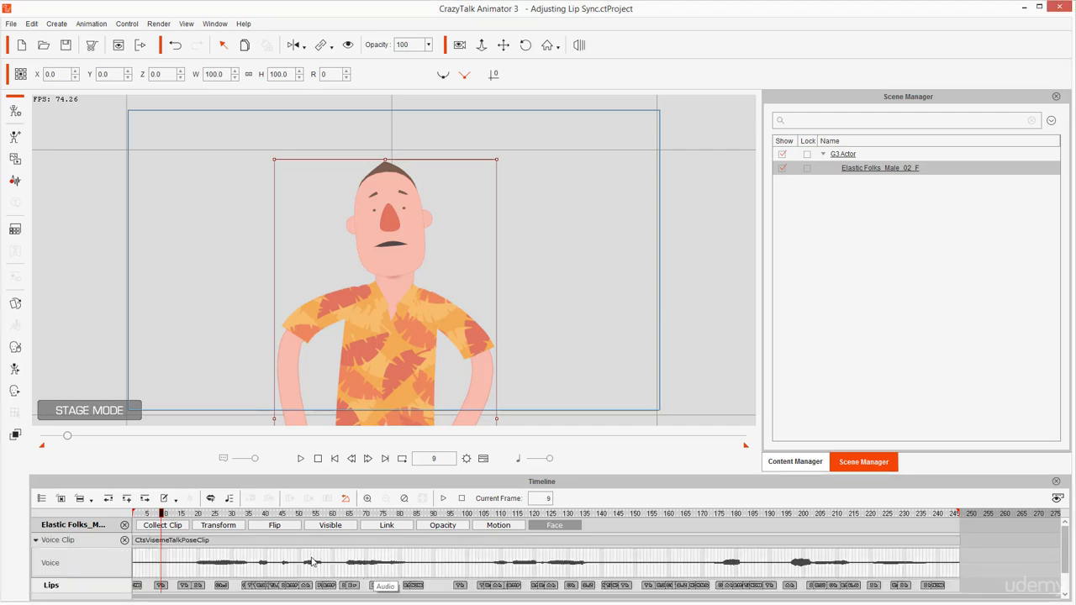
mouse_move(223, 556)
mouse_down()
mouse_move(178, 566)
mouse_move(289, 577)
mouse_move(898, 563)
mouse_move(468, 546)
mouse_move(181, 568)
mouse_up()
key(Escape)
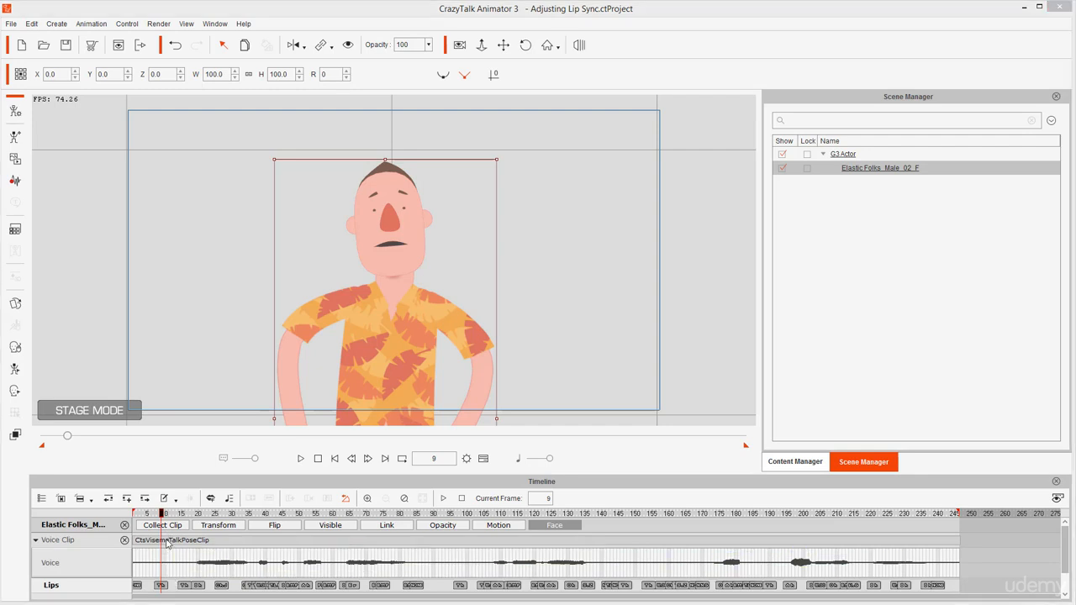
mouse_move(159, 579)
mouse_down()
mouse_move(165, 567)
mouse_move(158, 579)
mouse_up()
key(Escape)
Scrub the opening frames with an enlarged timeline and face to examine the mouth against the lip keys.
click(136, 514)
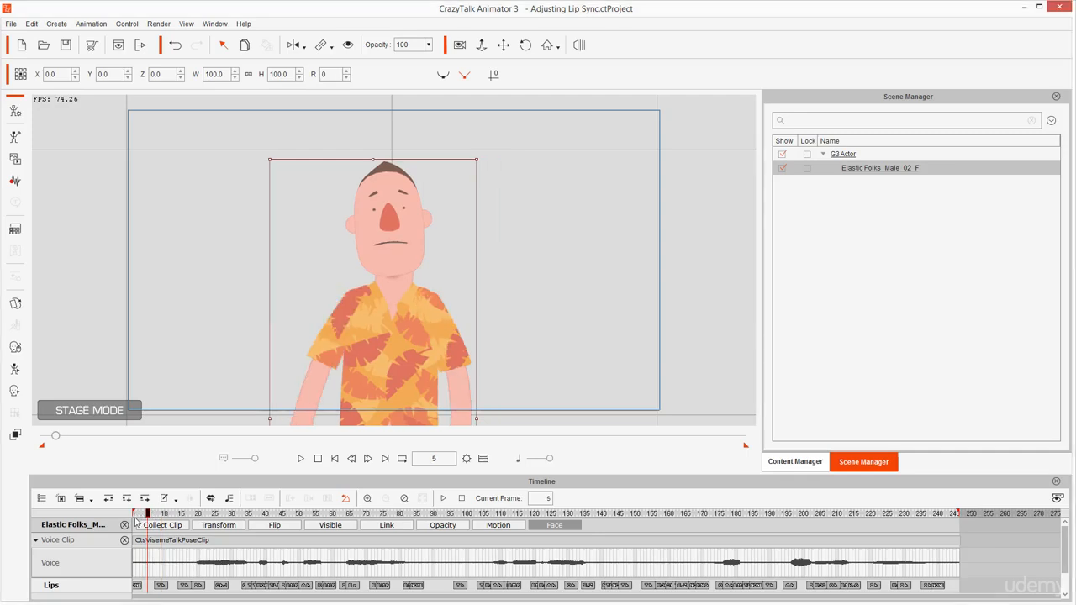
drag(140, 524, 184, 525)
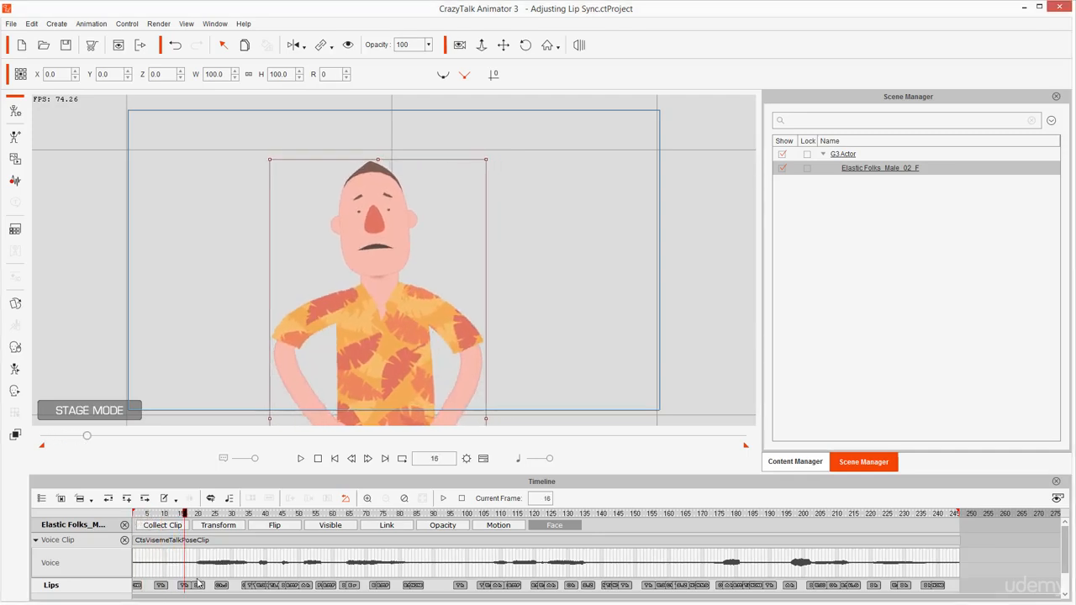
scroll(193, 571, up, 2)
drag(275, 475, 266, 378)
drag(216, 468, 197, 467)
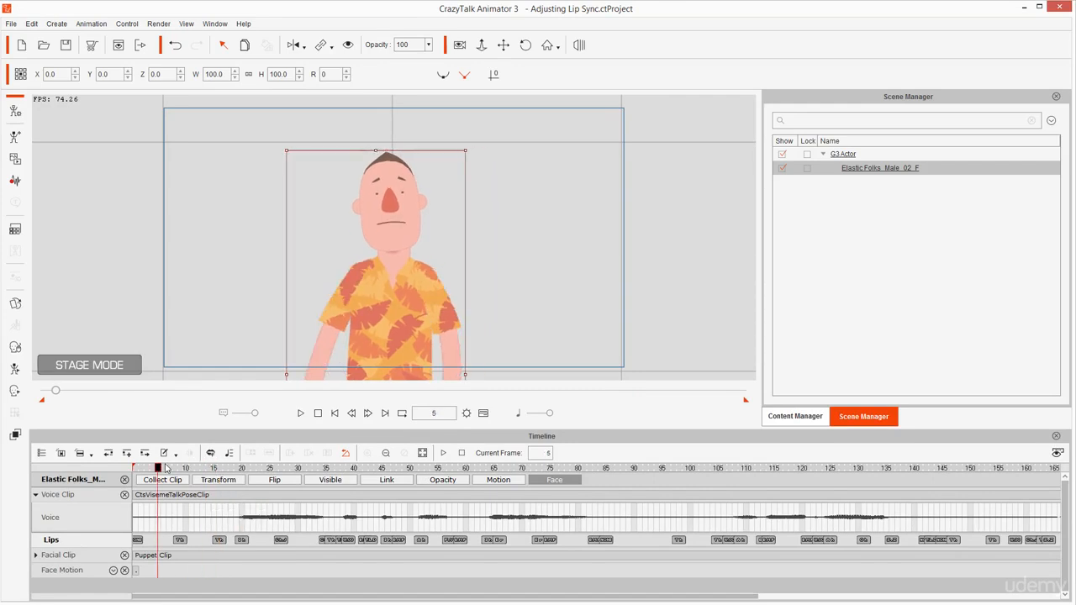
scroll(379, 223, up, 4)
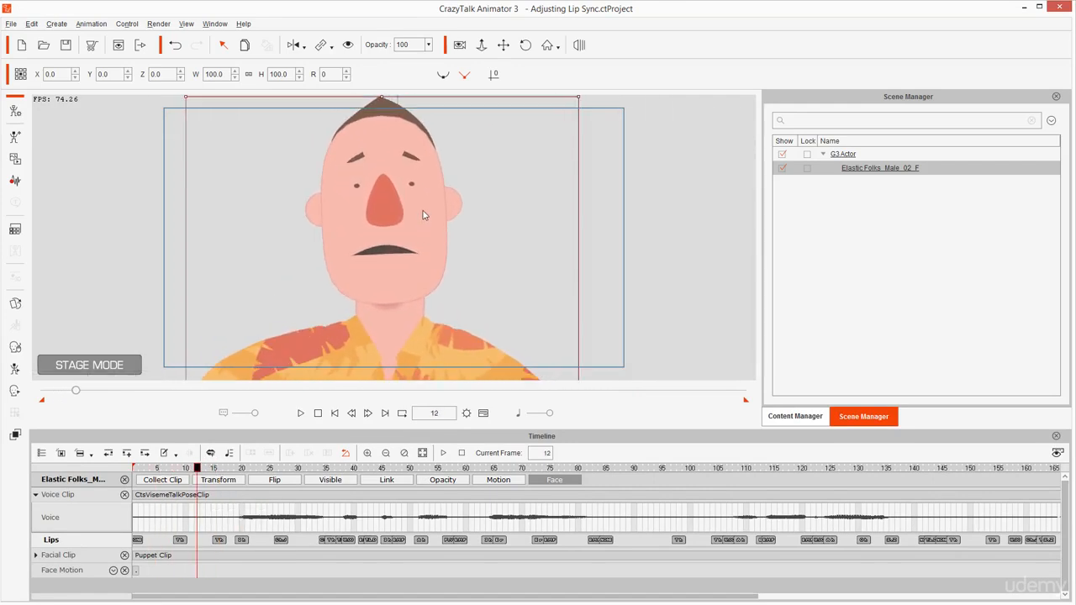
click(413, 247)
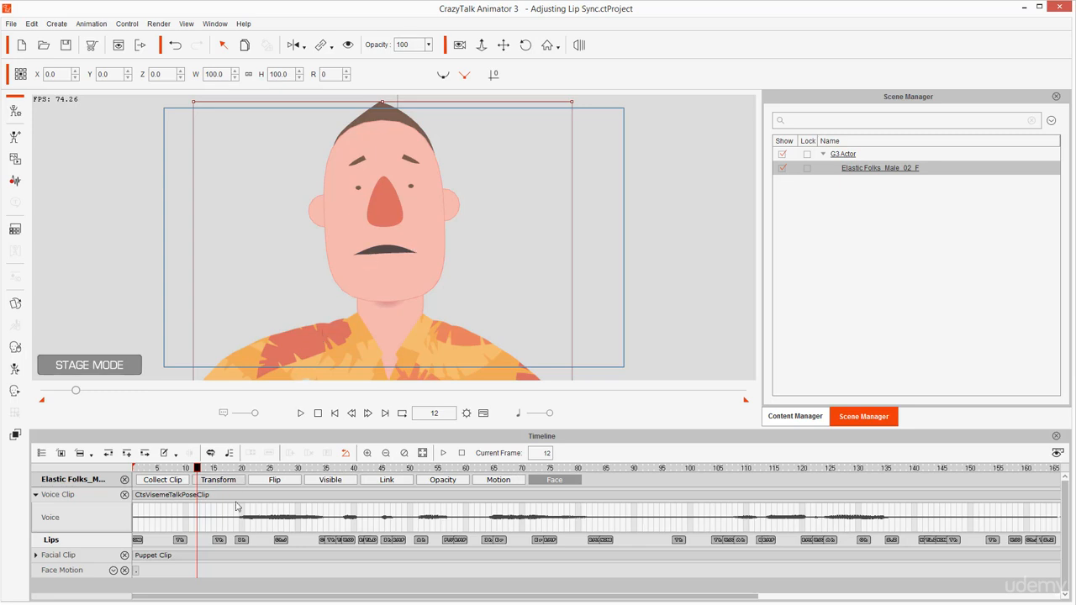
Open the Lips Editor for the Th lip key at frame 16.
double_click(220, 542)
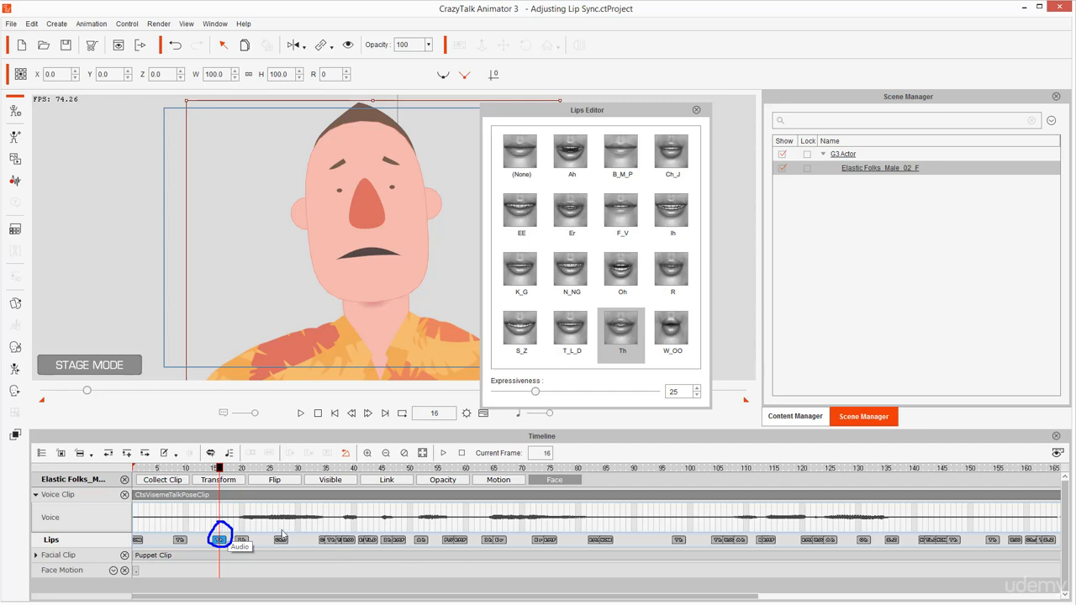
mouse_move(235, 532)
mouse_down()
mouse_move(313, 452)
mouse_move(404, 413)
mouse_move(448, 63)
mouse_up()
mouse_move(451, 443)
mouse_down()
mouse_move(743, 431)
mouse_move(764, 408)
mouse_move(738, 79)
mouse_move(724, 56)
mouse_move(460, 68)
mouse_up()
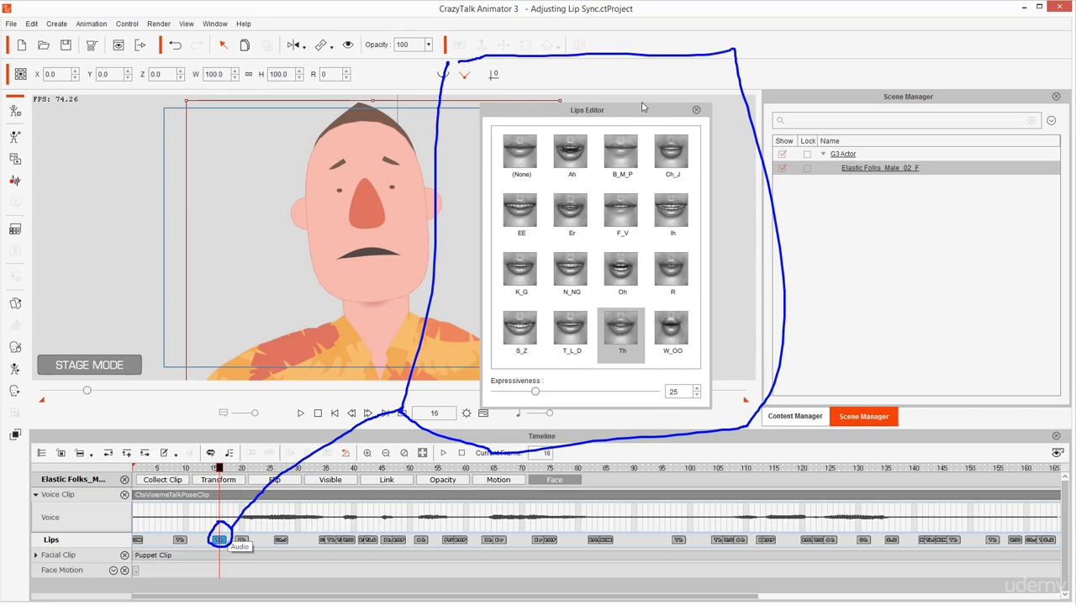
mouse_move(626, 94)
mouse_down()
mouse_move(517, 113)
mouse_move(630, 126)
mouse_move(517, 101)
mouse_move(559, 99)
mouse_up()
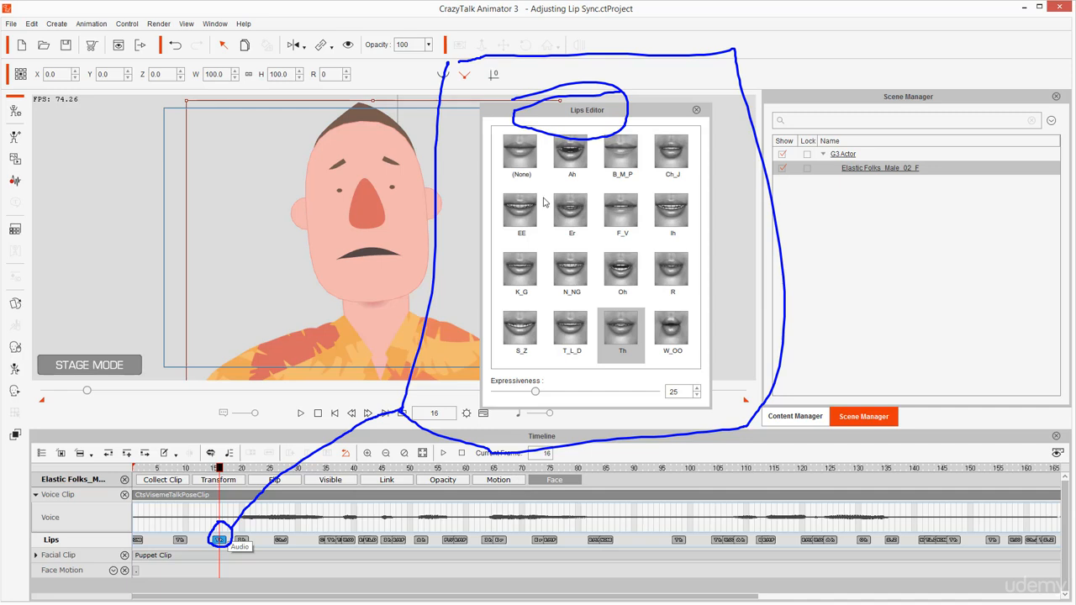
key(Escape)
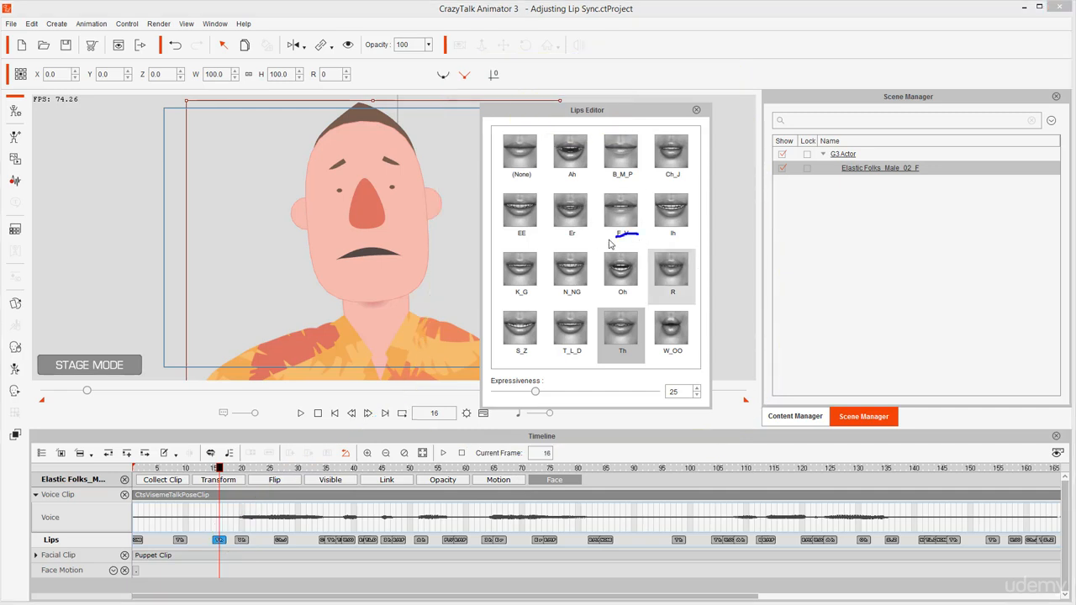
mouse_move(610, 243)
mouse_down()
mouse_move(639, 278)
mouse_move(638, 238)
mouse_up()
mouse_move(548, 179)
mouse_down()
mouse_move(479, 195)
mouse_move(500, 237)
mouse_move(544, 212)
mouse_move(534, 178)
mouse_up()
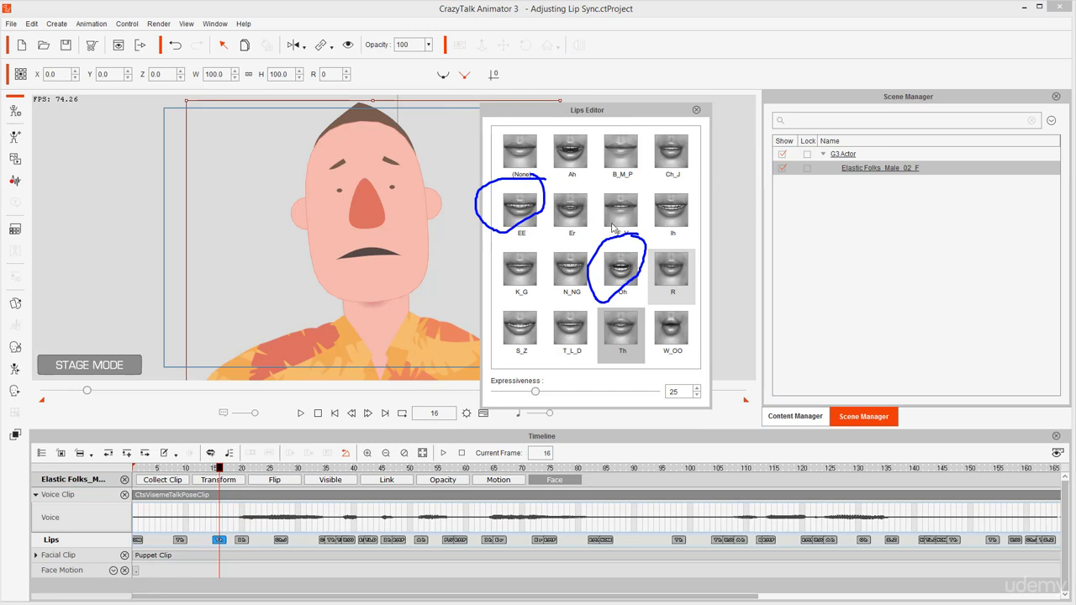
mouse_move(605, 246)
mouse_down()
mouse_move(637, 243)
mouse_move(646, 200)
mouse_move(620, 189)
mouse_move(602, 230)
mouse_up()
key(Escape)
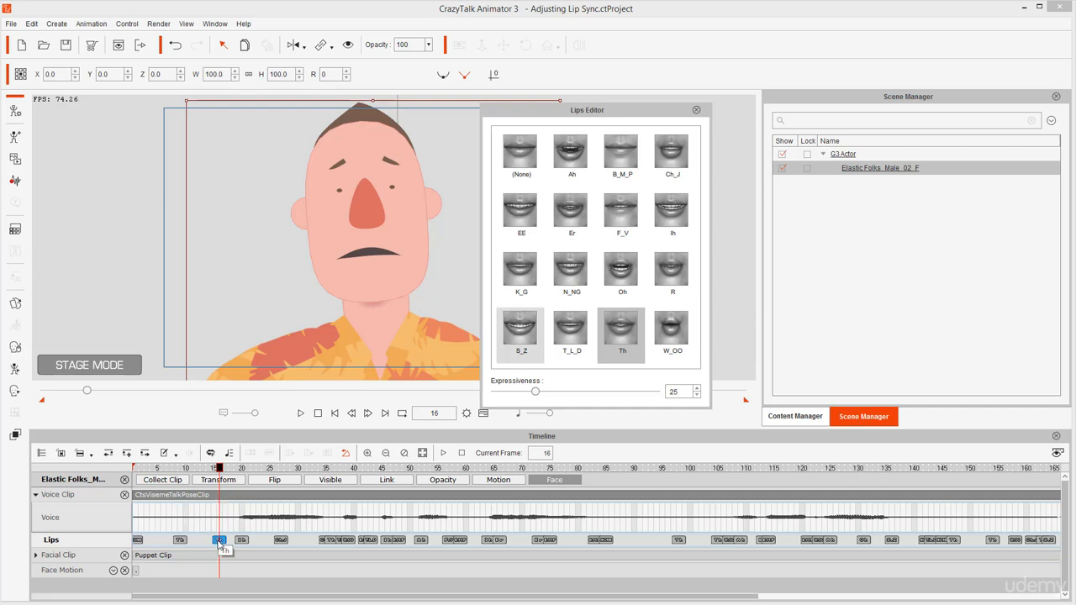
Change the frame 16 lip key to Ah and shift it to about frame 14, and make the following key Oh at frame 23.
click(576, 158)
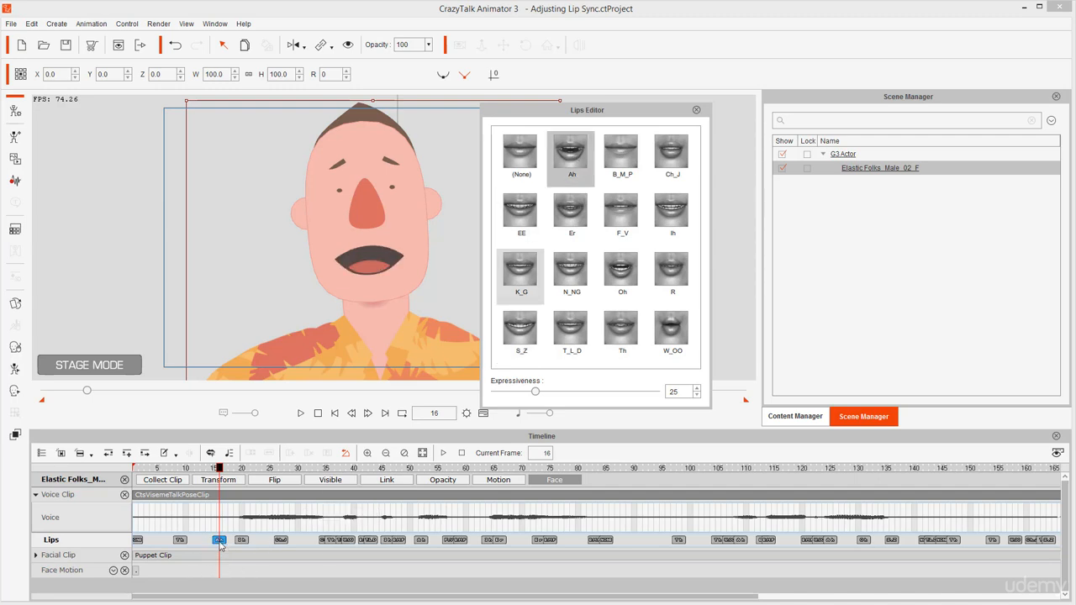
mouse_move(220, 542)
mouse_down()
mouse_move(202, 542)
mouse_move(211, 544)
mouse_up()
click(258, 542)
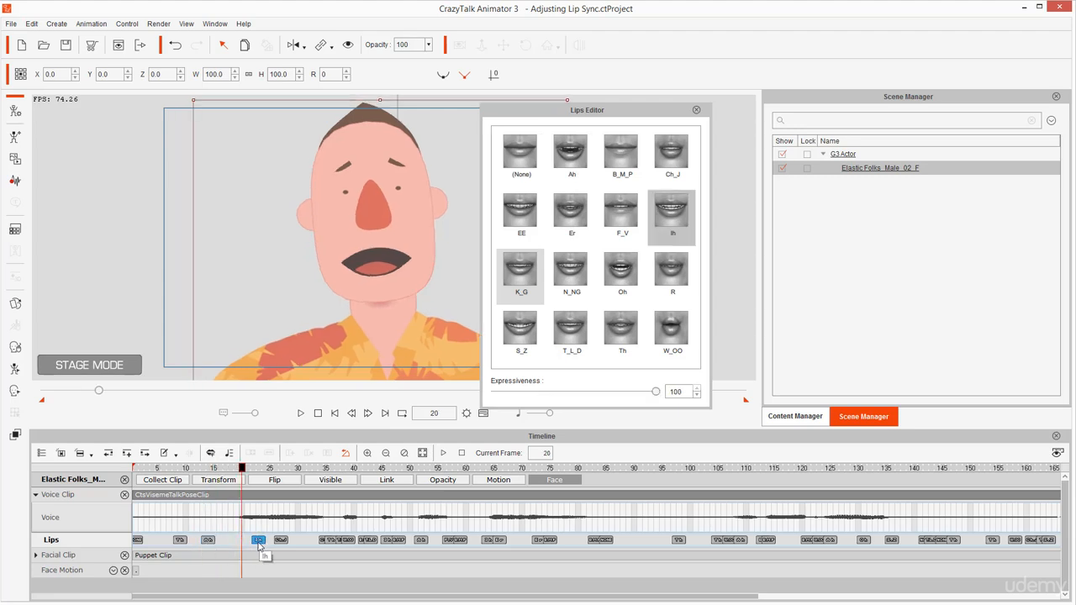
click(619, 277)
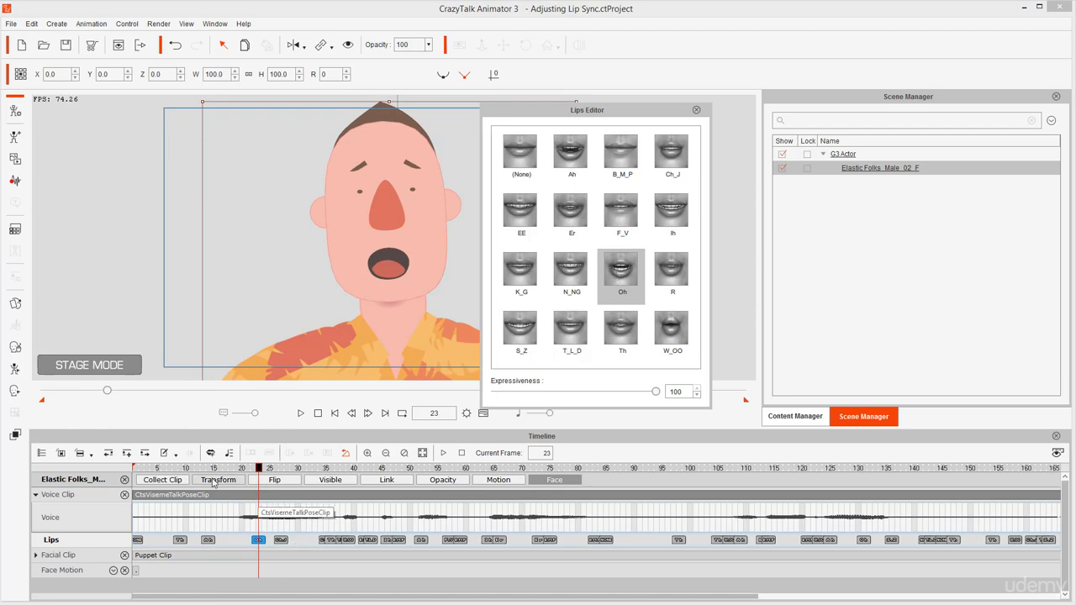
Play the animation from near the start to review the edited lip keys.
click(167, 469)
key(space)
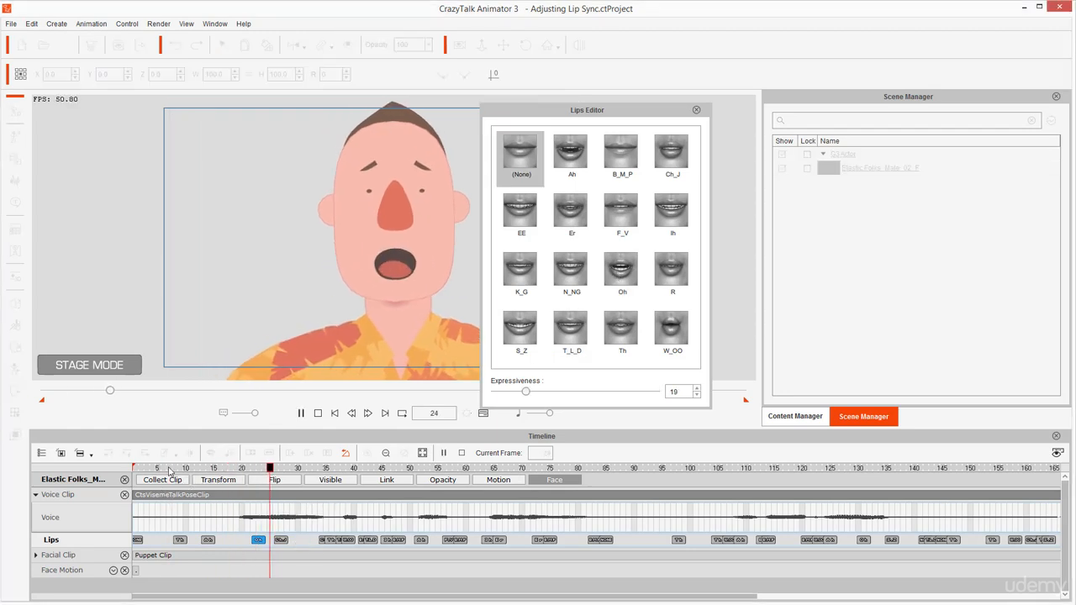
key(space)
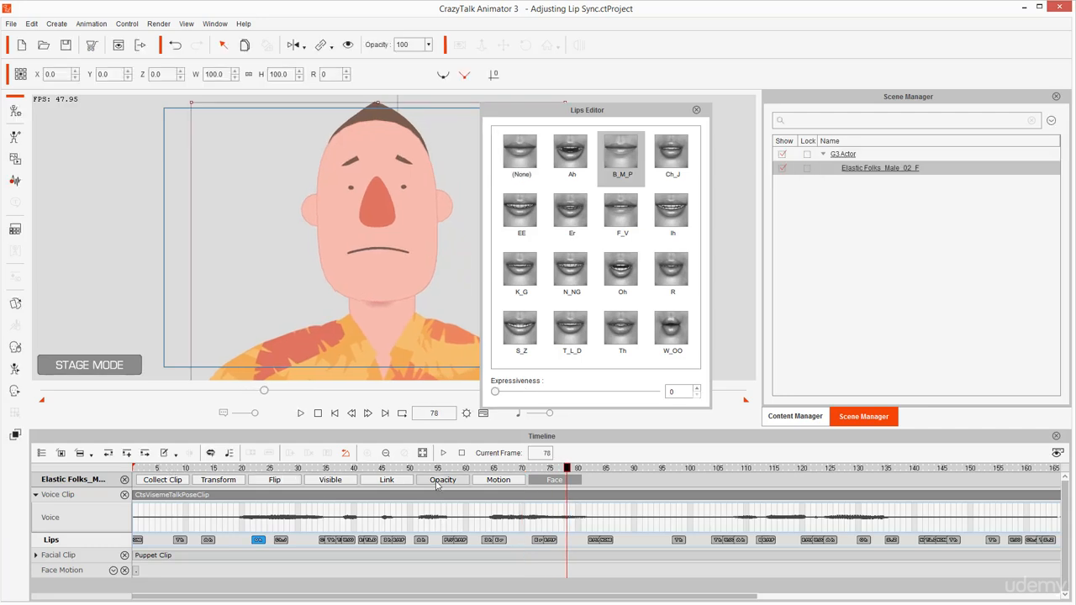
Scrub between about frames 45 and 77 to examine the lip keys at frames 51 and 63 against the voice.
click(387, 469)
drag(389, 482, 438, 491)
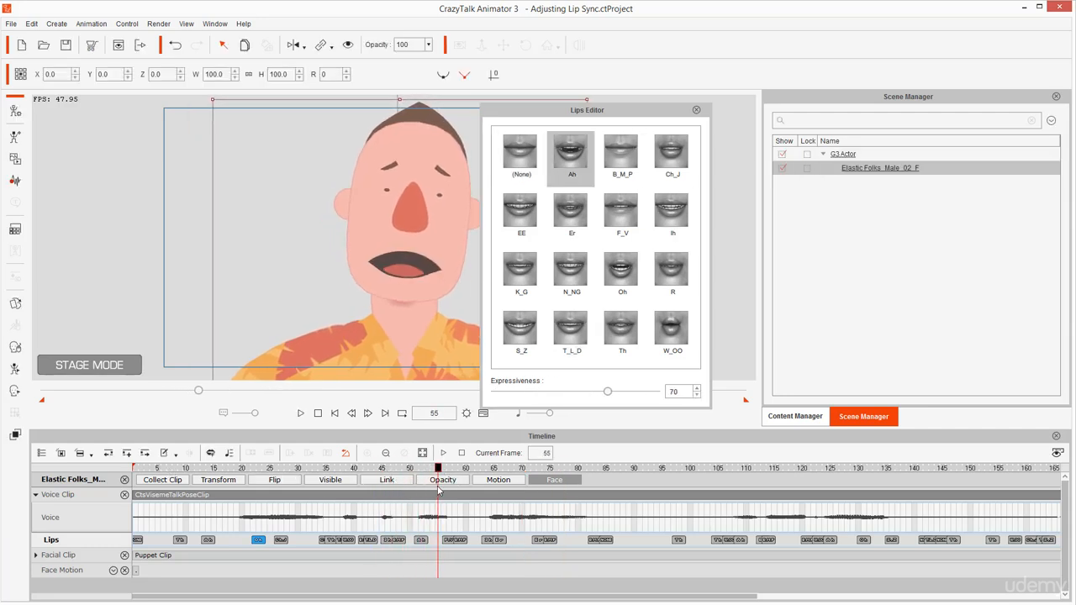
click(416, 541)
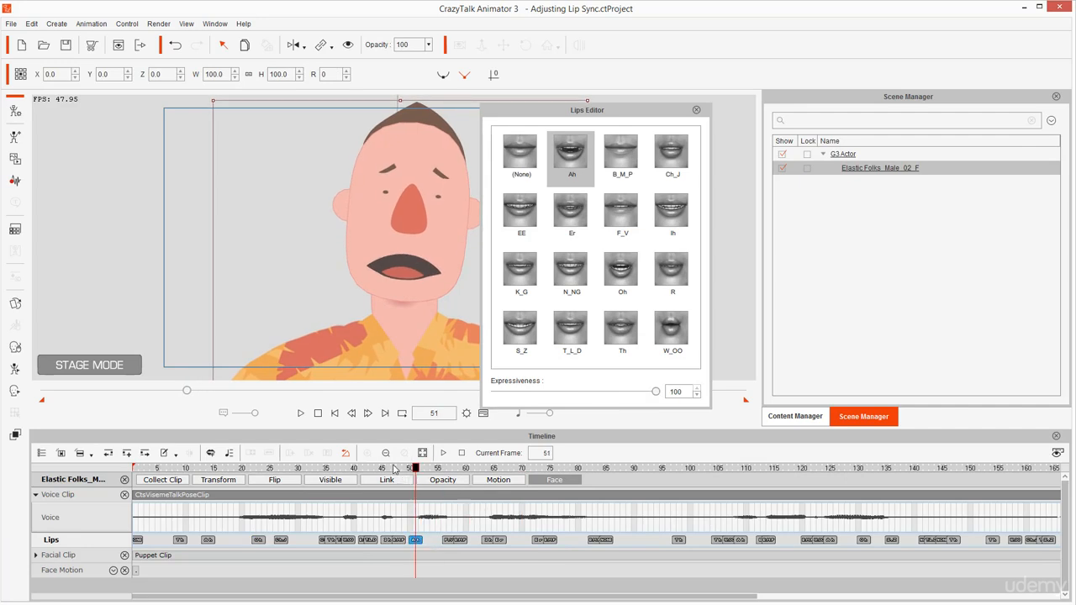
drag(395, 468, 482, 494)
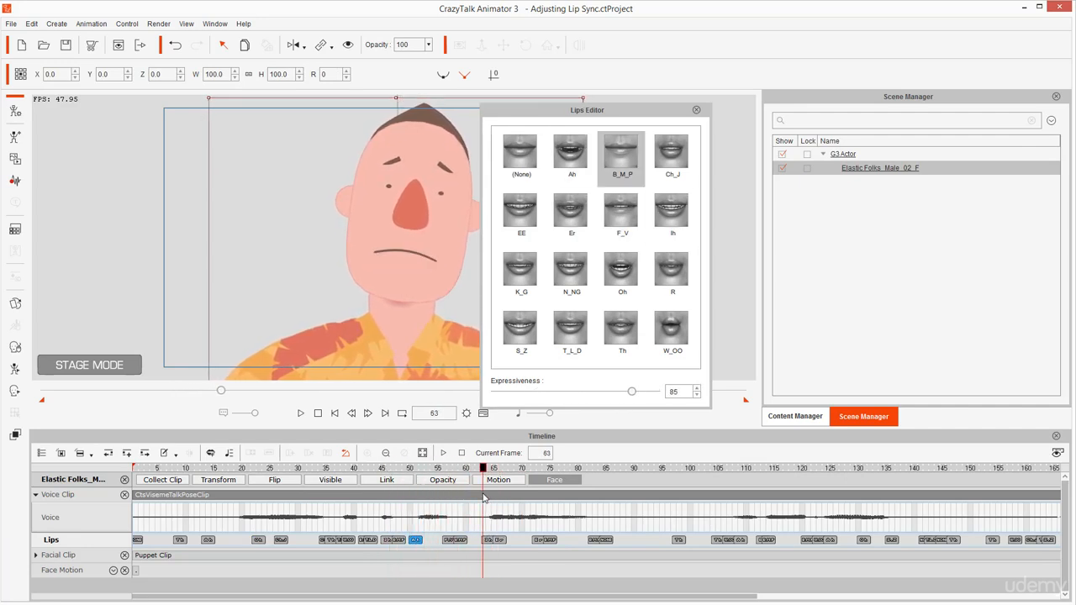
click(486, 542)
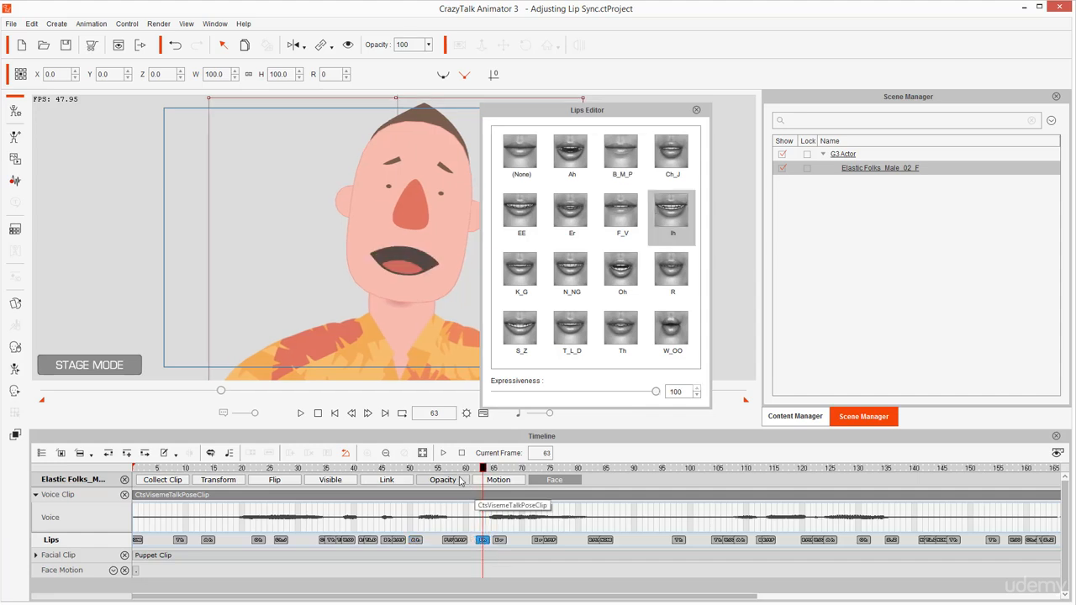
drag(459, 480, 560, 494)
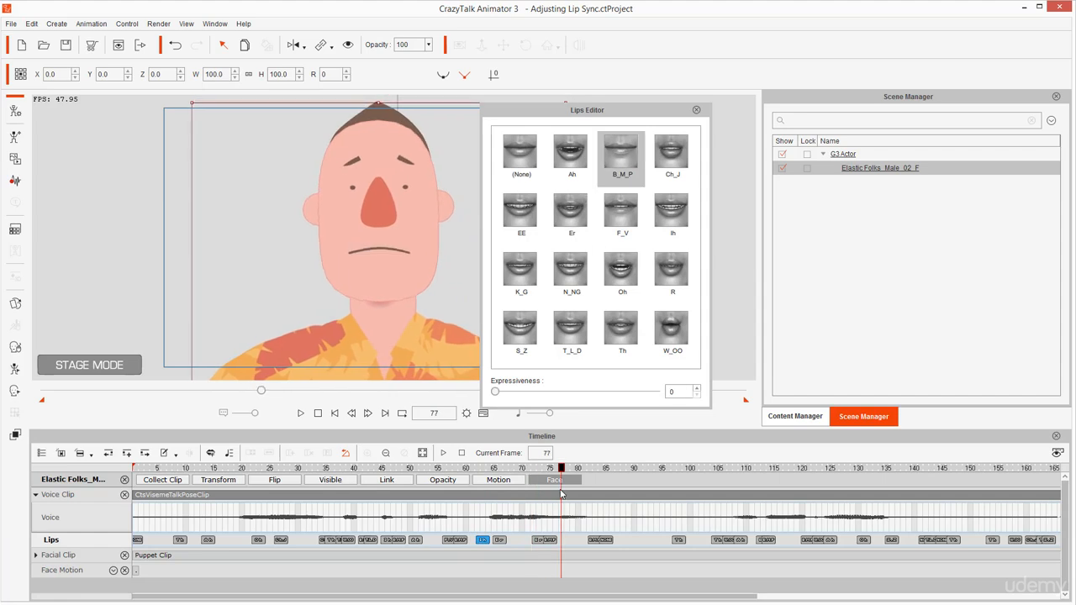
Delete the lip key at frame 66 and scrub from frame 60 to 64 to check the mouth movement.
click(500, 540)
key(Delete)
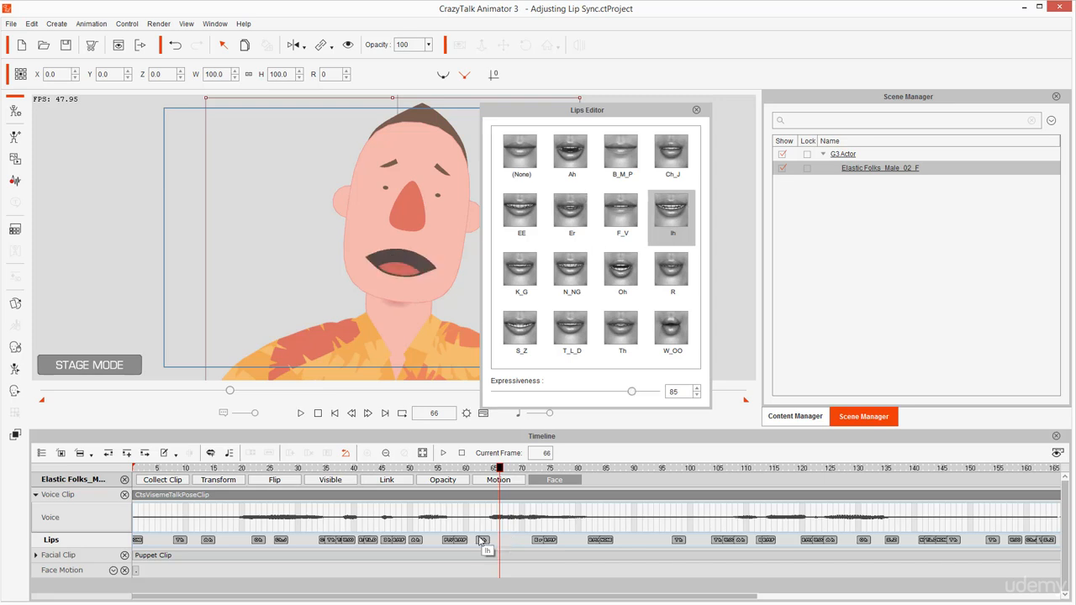
click(465, 469)
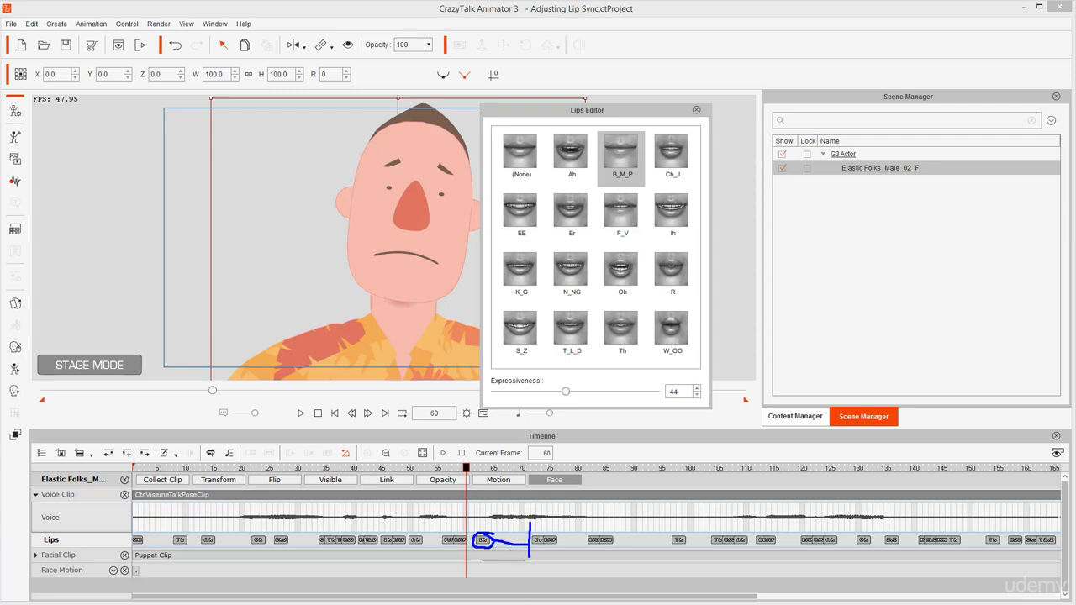
drag(466, 468, 492, 477)
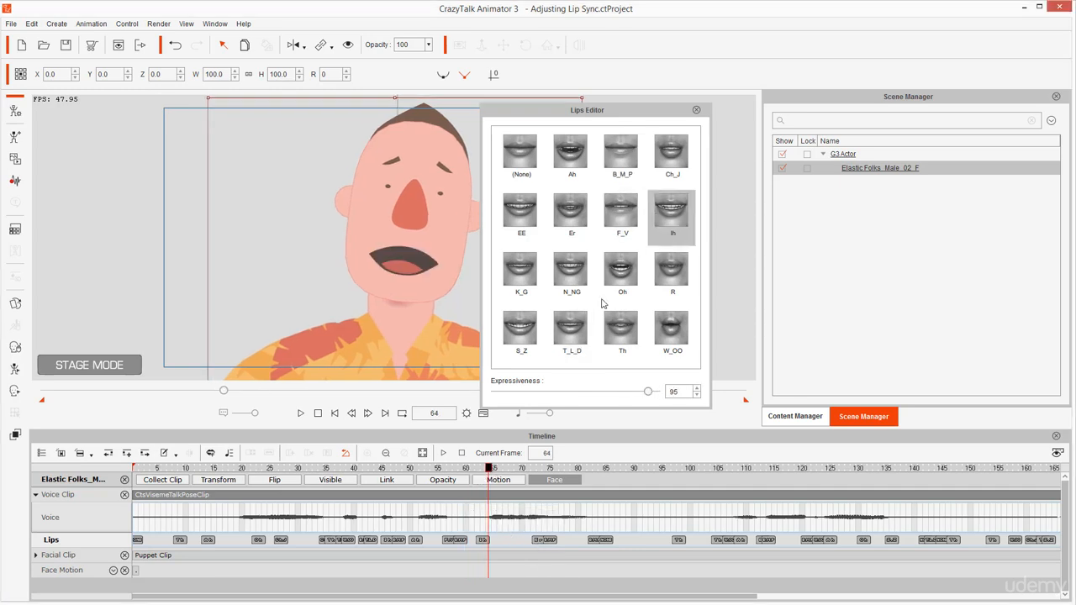
Check the mouth movement between frames 64 and 79 and delete the lip key at about frame 75.
drag(492, 468, 542, 484)
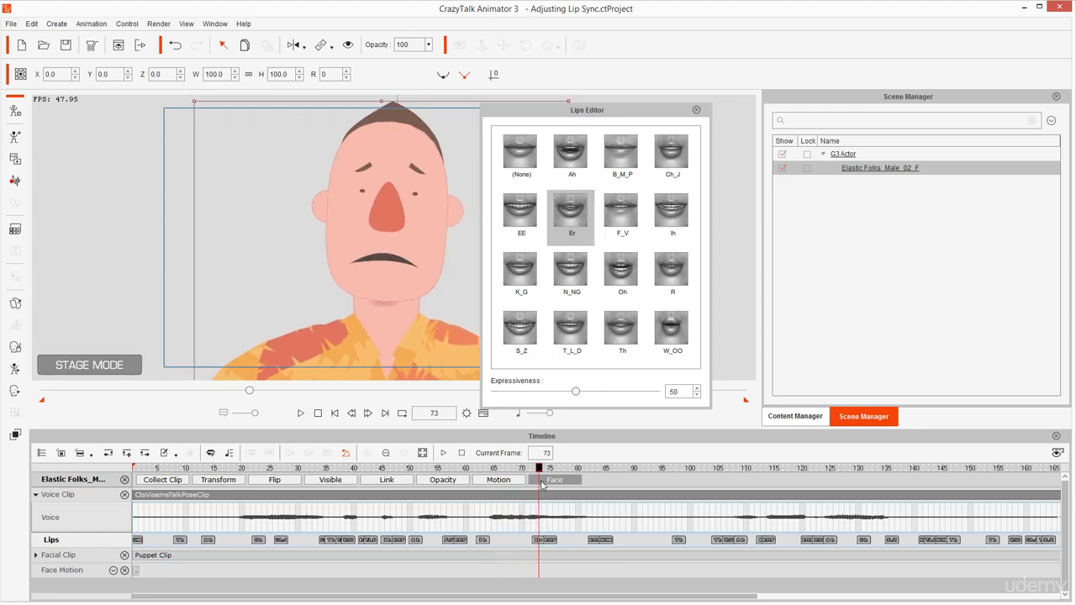
click(538, 540)
drag(539, 496, 573, 489)
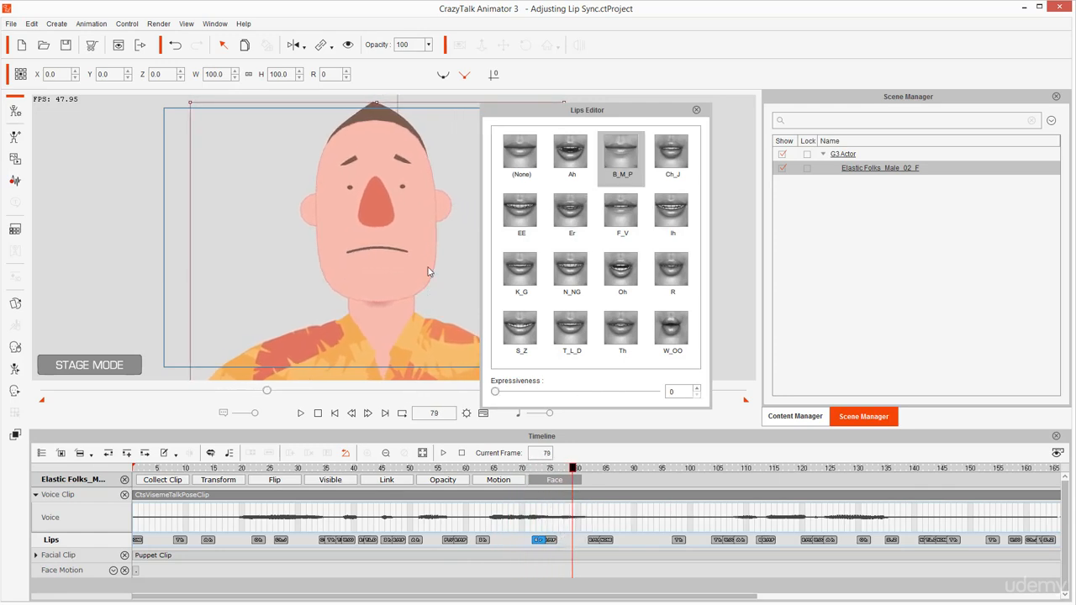
mouse_move(420, 244)
mouse_down()
mouse_move(352, 235)
mouse_move(327, 277)
mouse_move(413, 269)
mouse_up()
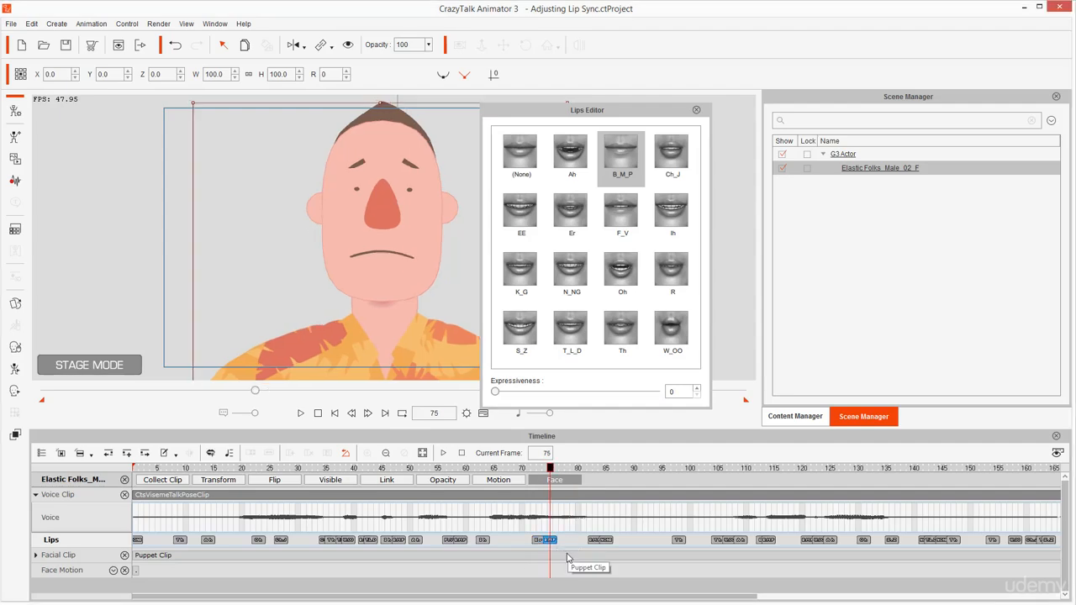
click(549, 468)
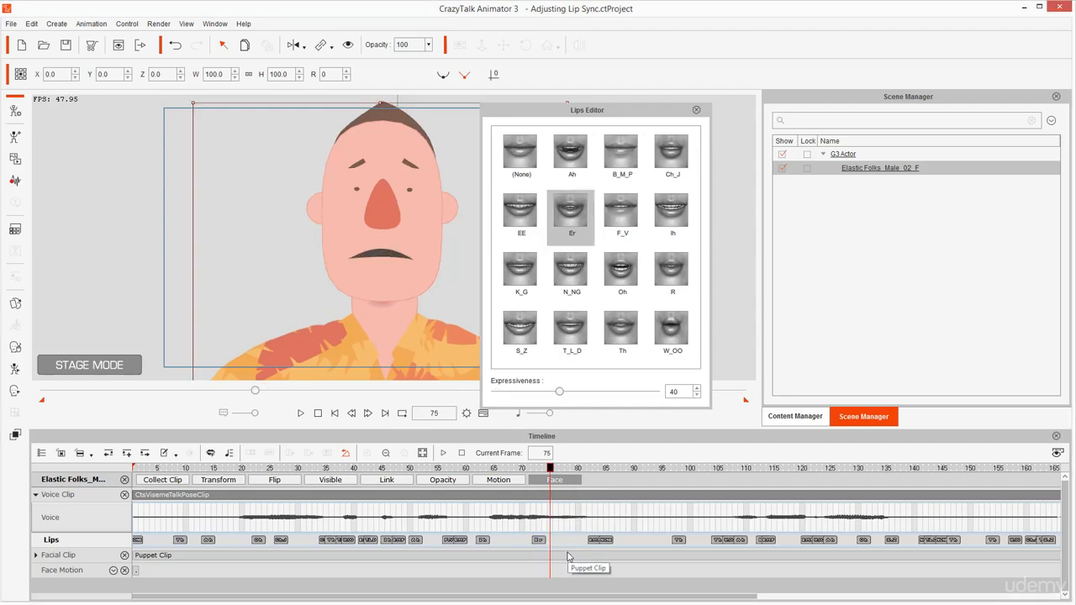
Play the animation from about frame 50 to review the mouth movement around the deleted lip key.
drag(495, 472, 410, 482)
key(space)
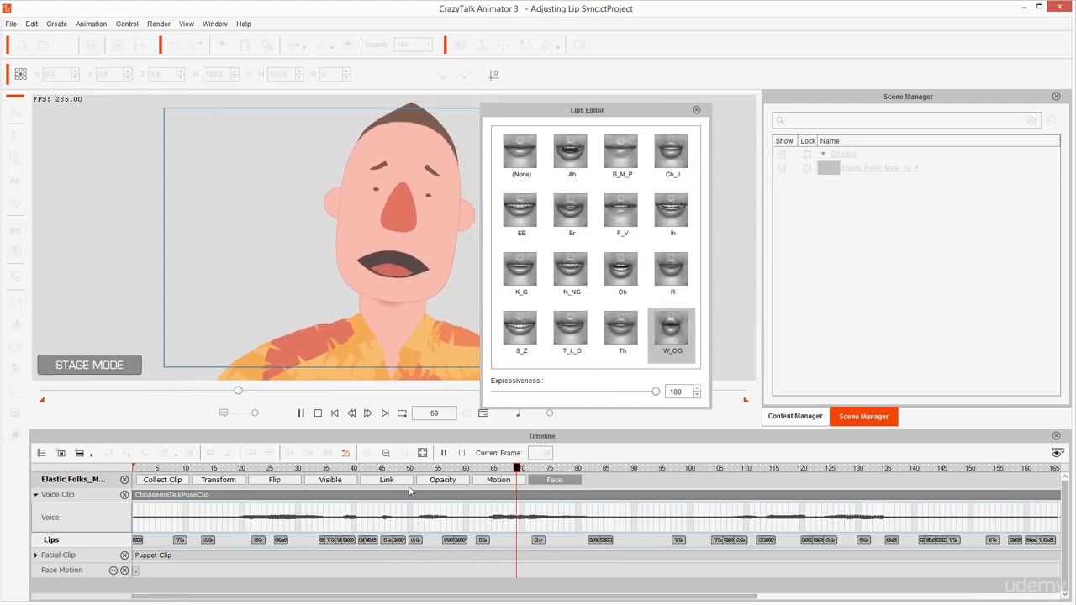
key(space)
Thin out the crowded lip keys between about frames 31 and 50 on the Lips track.
click(258, 540)
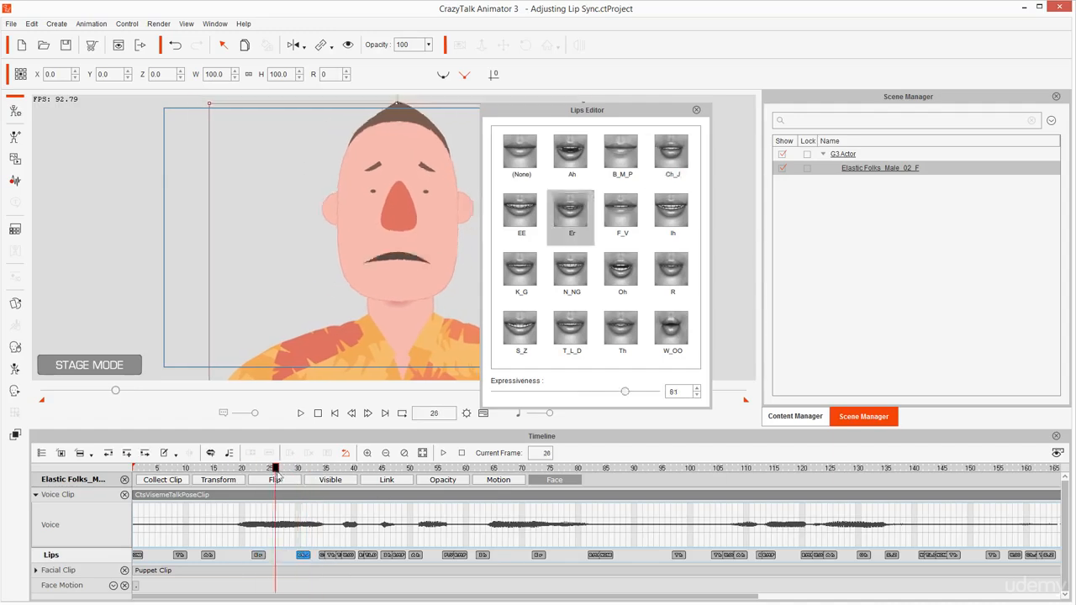
click(367, 555)
drag(372, 469, 736, 481)
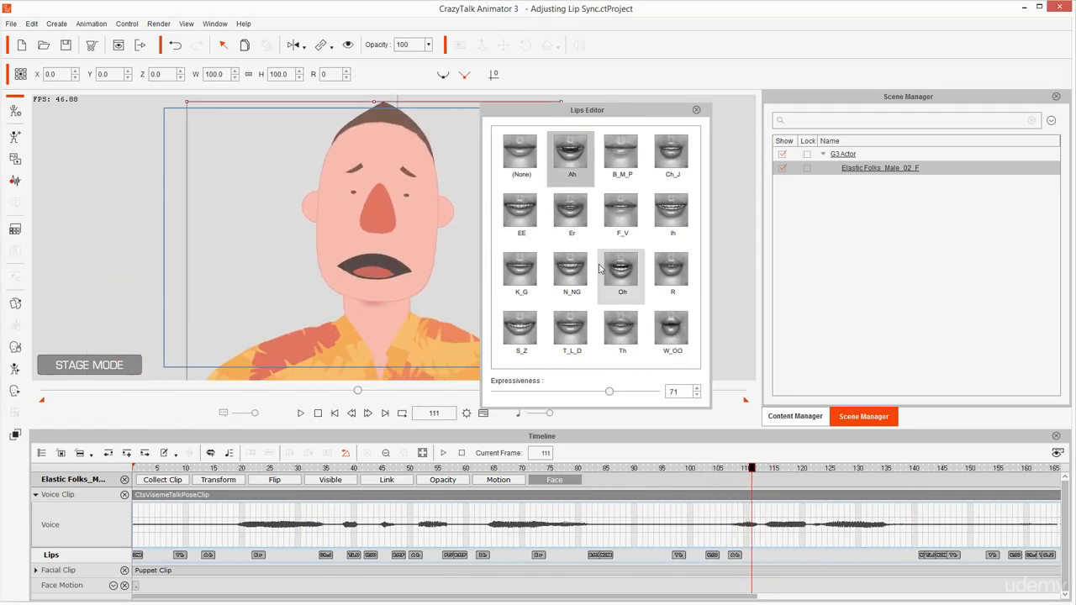
Rework the lip keys from about frame 111 to 134 using mouth shapes such as Er, EE, K_G, W_OO and Ah.
click(620, 220)
click(572, 220)
drag(758, 469, 825, 469)
click(523, 220)
click(524, 284)
click(674, 337)
click(571, 159)
drag(825, 469, 880, 469)
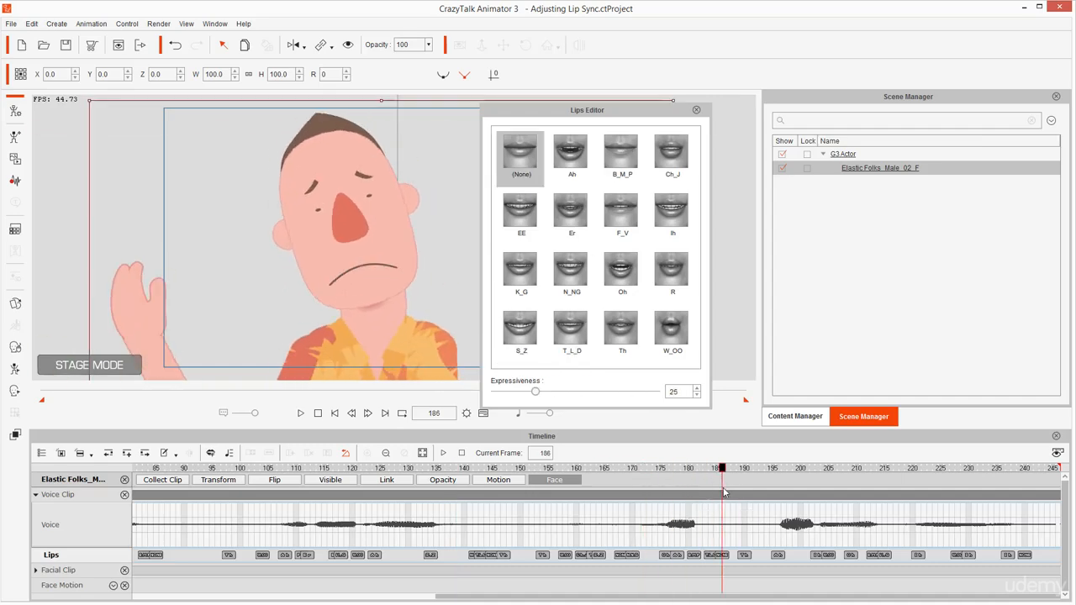
Thin out the lip keys after about frame 219, leaving a single key near frame 231 before the clip's end.
click(906, 555)
key(space)
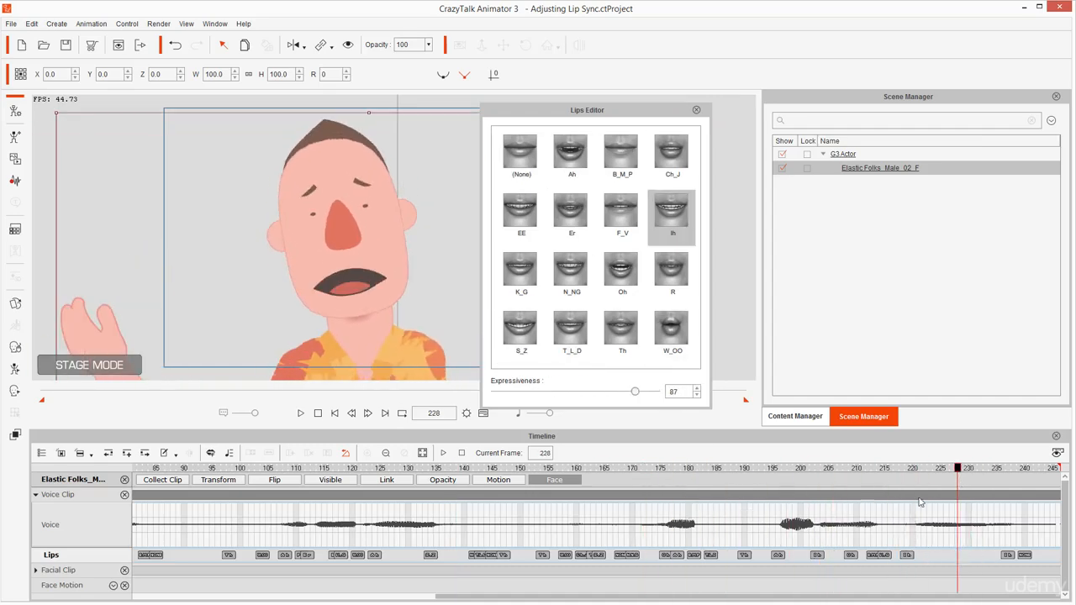
key(space)
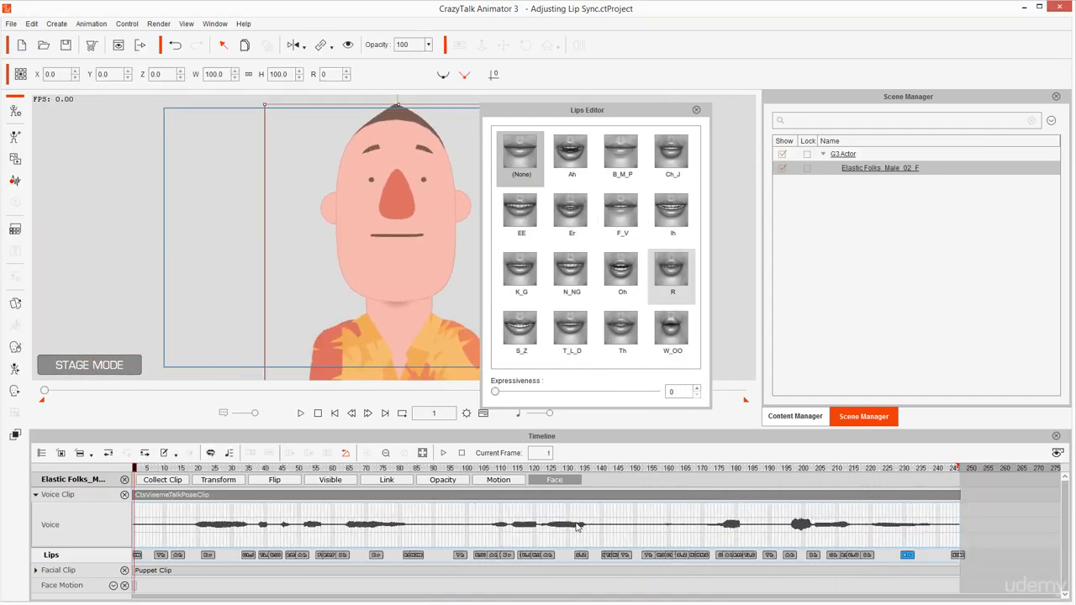
Move the Lips Editor off the character's face and play the whole animation to review the finished lip sync.
drag(578, 110, 656, 116)
key(space)
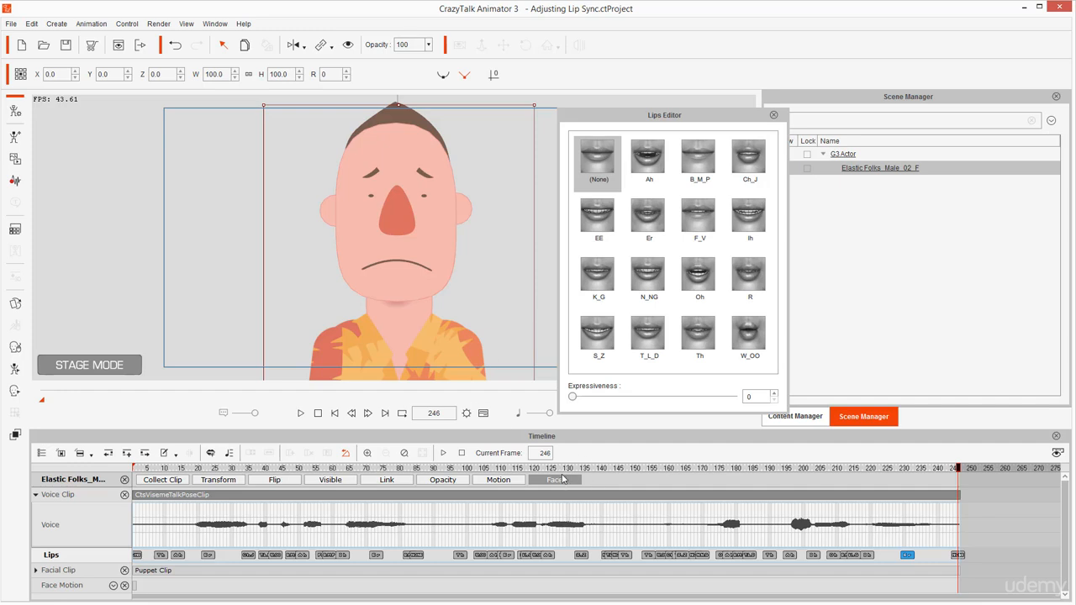
Collapse the voice clip, close the Lips Editor and deselect the character with its face tracks hidden.
click(34, 496)
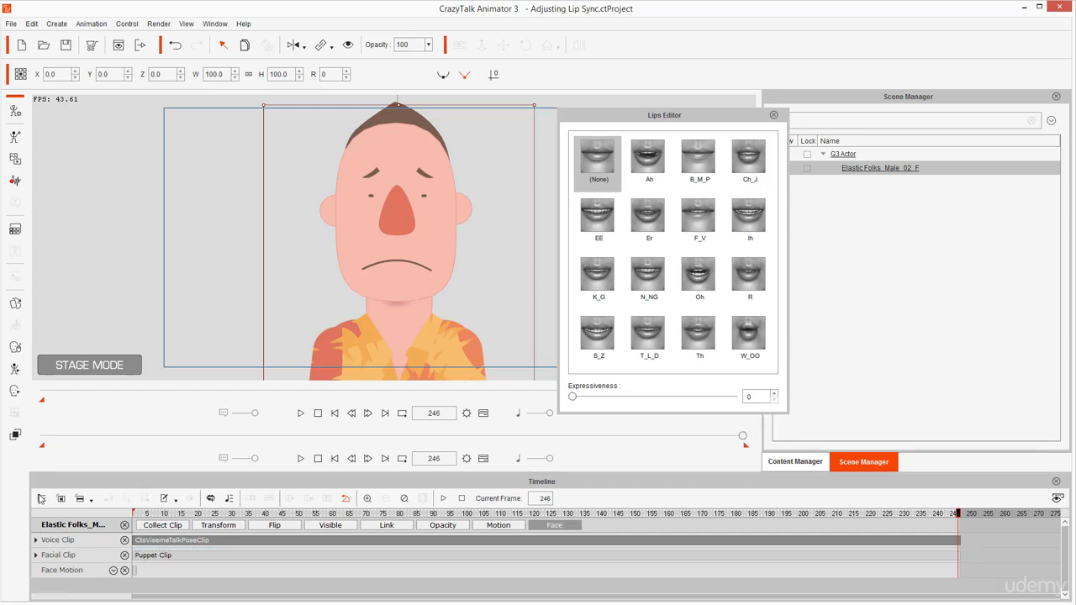
click(774, 117)
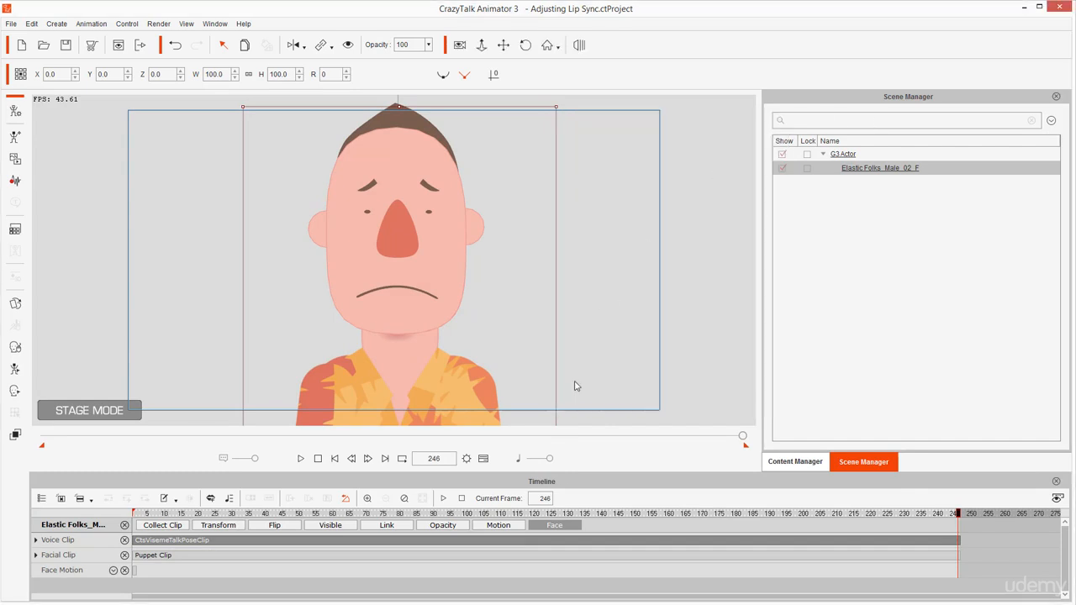
click(554, 525)
click(656, 183)
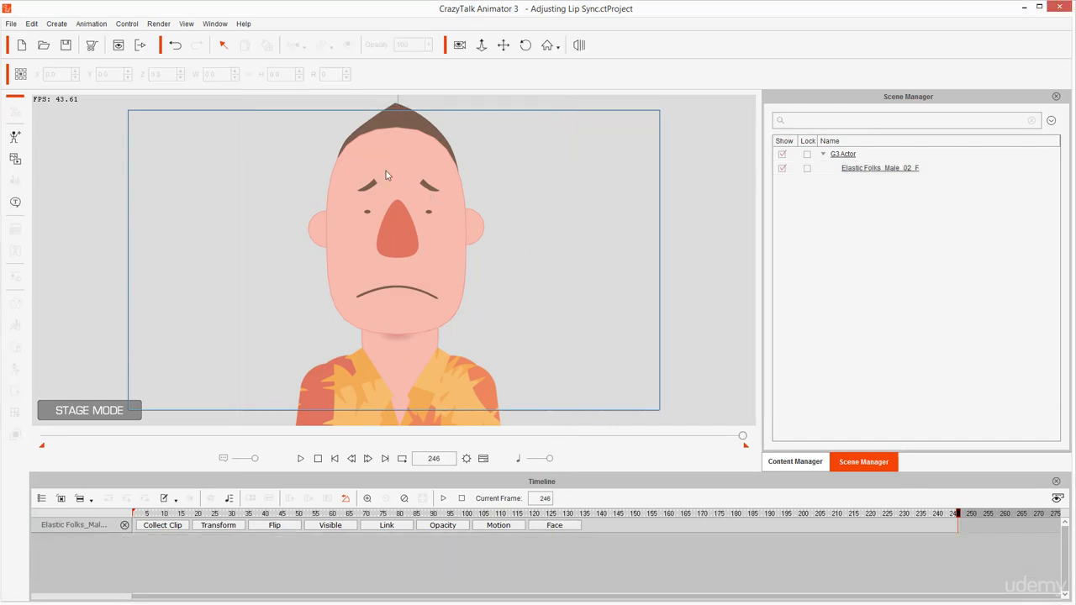
Select the character and display its Face tracks with the voice clip expanded to show Voice and Lips.
click(386, 171)
click(554, 525)
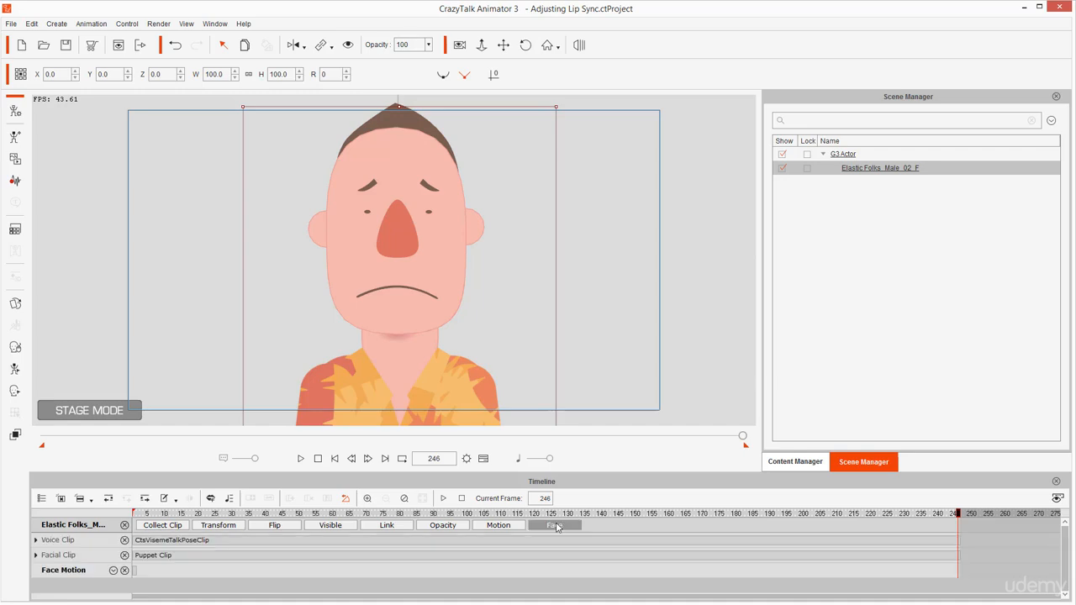
click(57, 542)
click(37, 540)
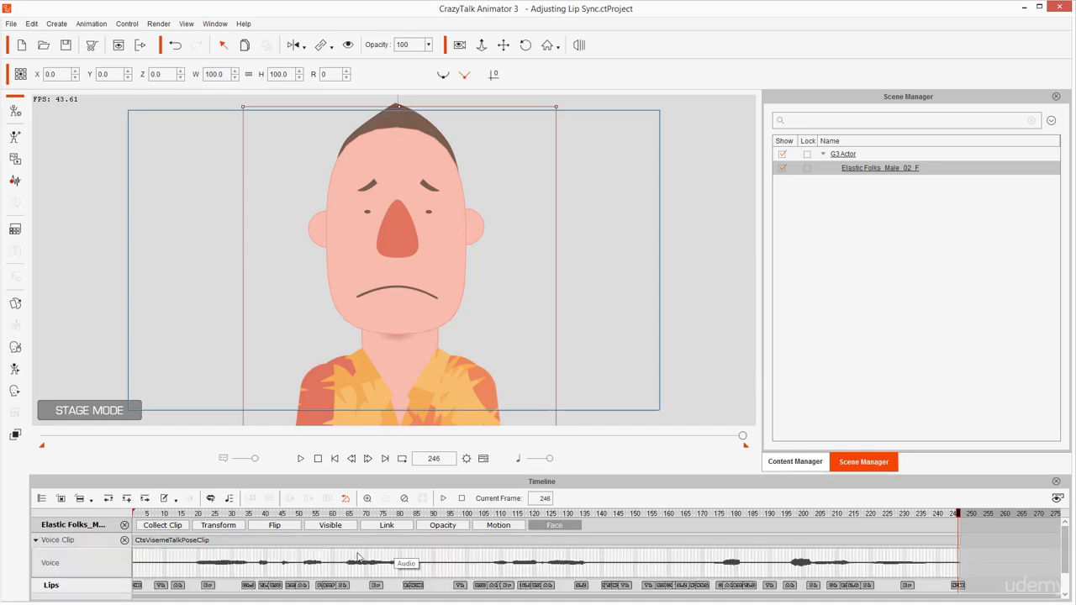
scroll(288, 563, down, 1)
scroll(290, 555, down, 1)
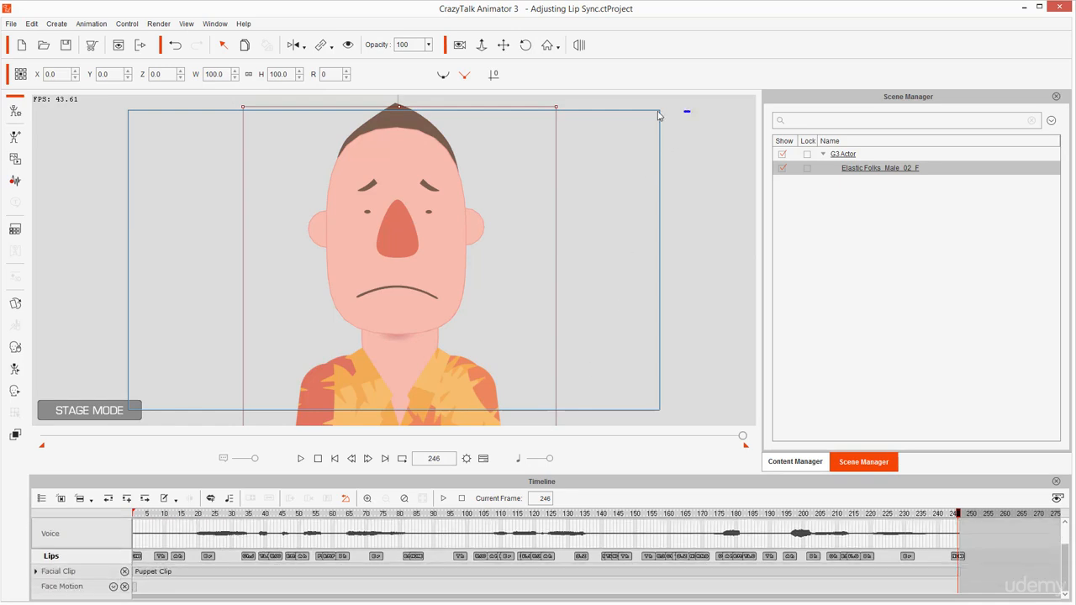
mouse_move(688, 111)
mouse_down()
mouse_move(543, 365)
mouse_move(715, 367)
mouse_up()
key(Escape)
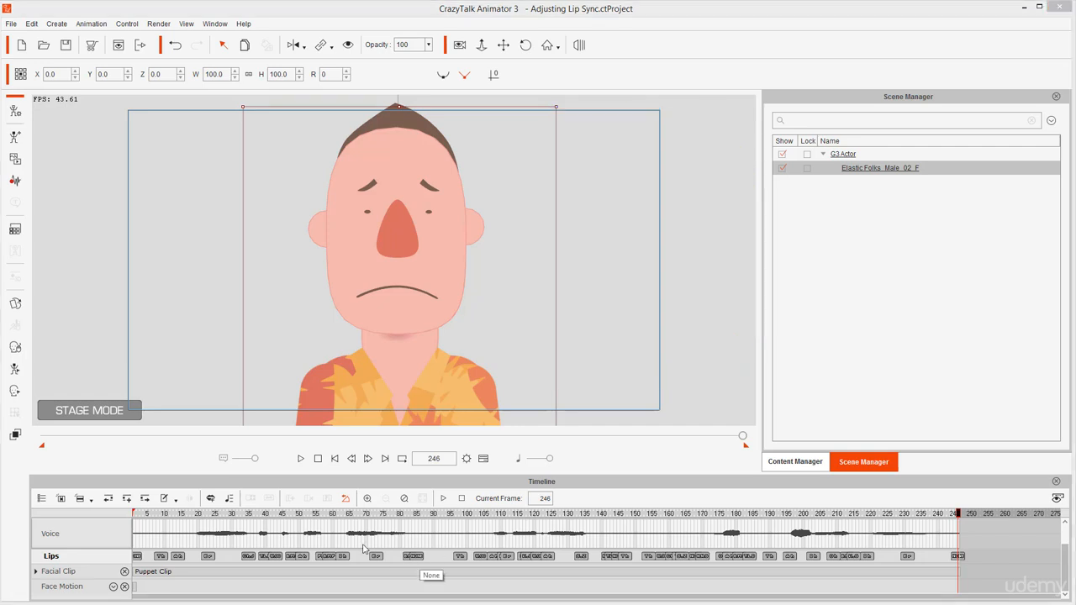
Try adding an Ah lip key at frame 29 on the Lips track, and undo it.
double_click(227, 558)
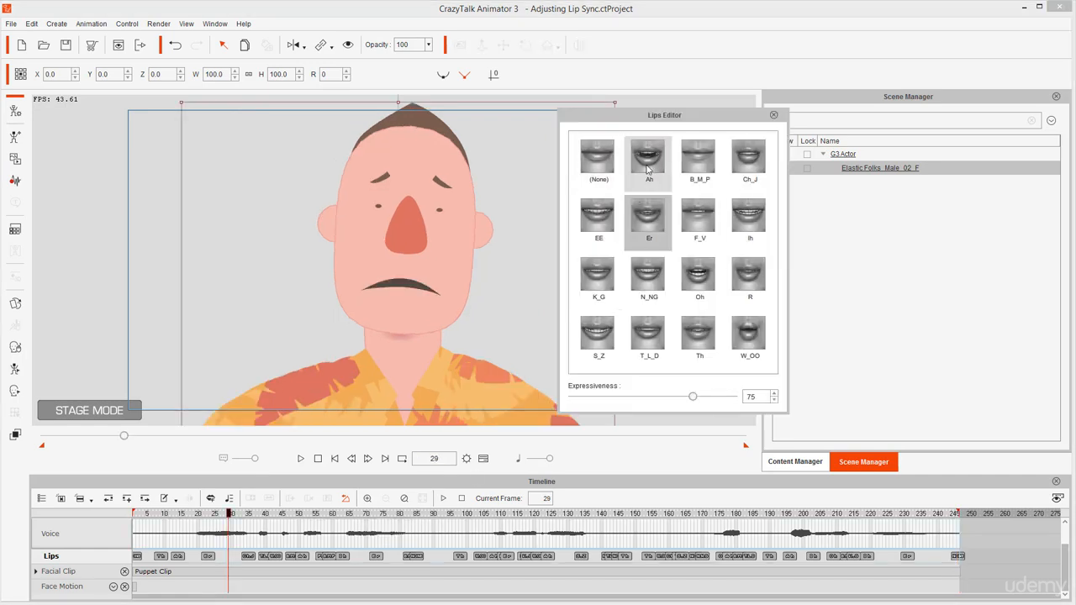
click(647, 159)
click(773, 115)
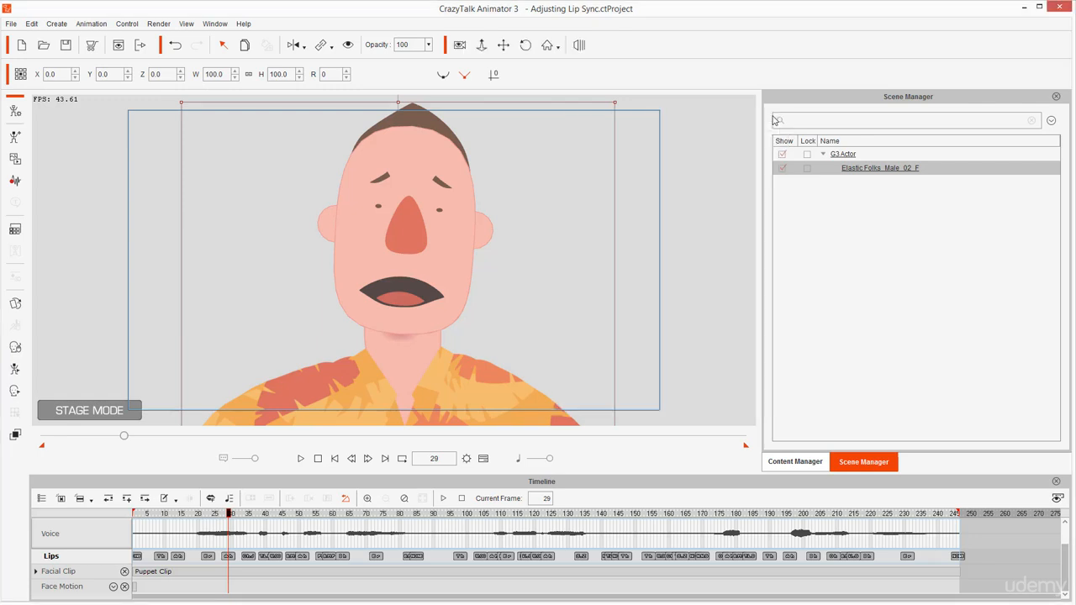
key(ctrl+z)
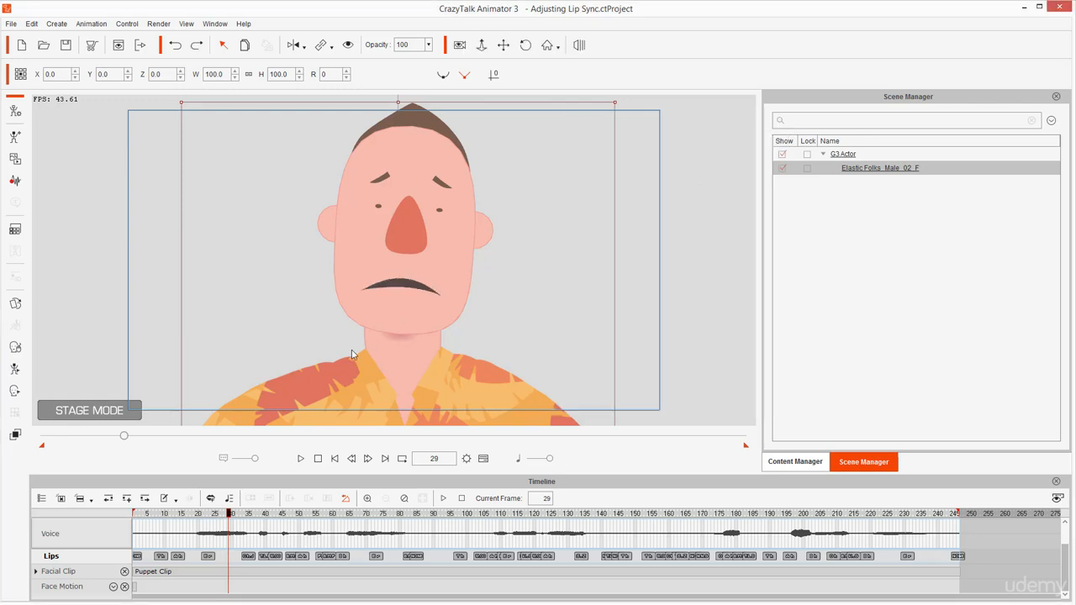